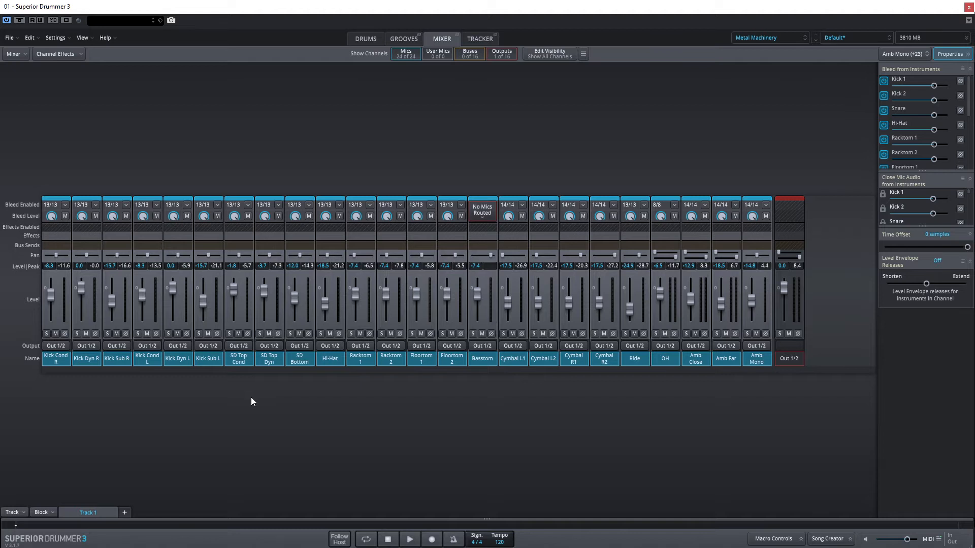
- Audition the snare and the Kick 1 drum on the kit
{"action": "left_click", "coordinate": [367, 38]}
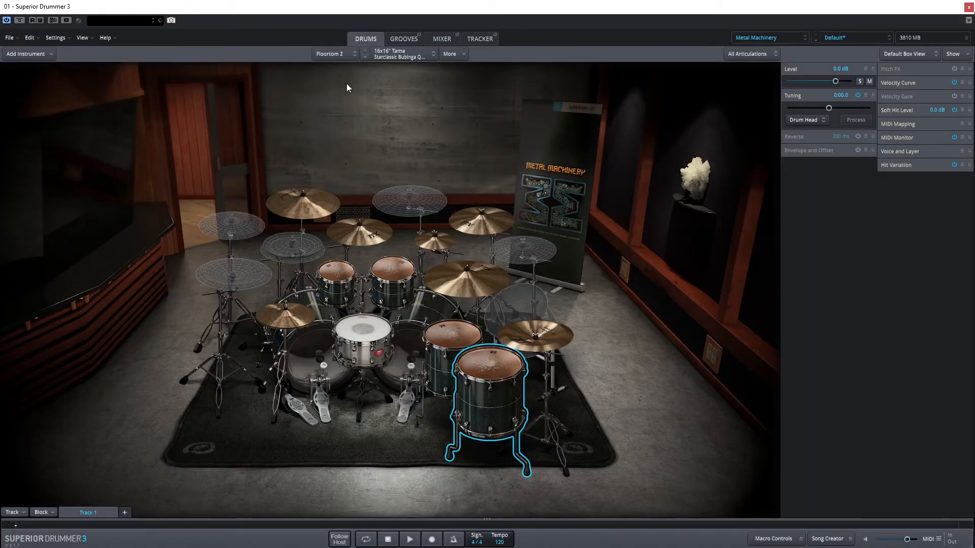
{"action": "left_click", "coordinate": [365, 328]}
{"action": "left_click", "coordinate": [402, 351]}
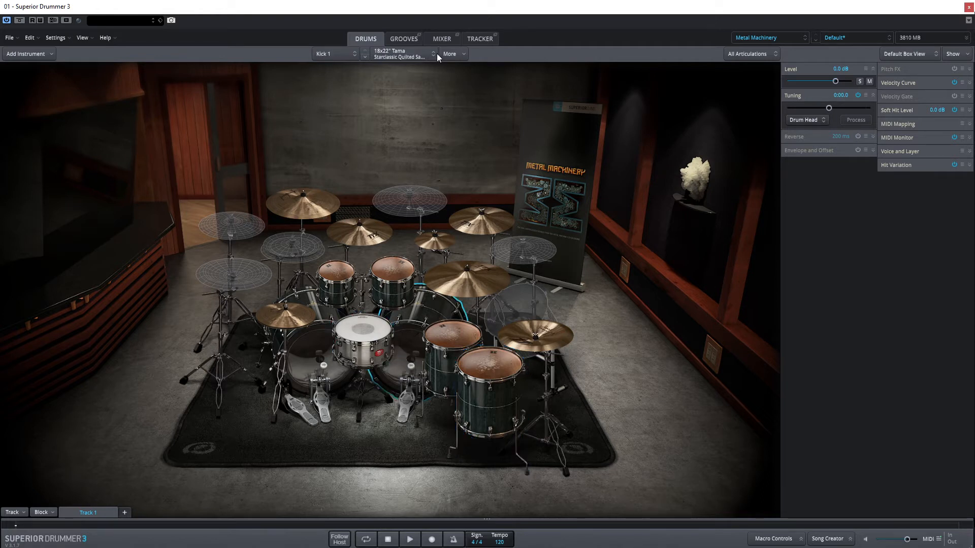
- Select the Amb Close, Amb Far and Amb Mono mixer channels and raise their levels together to 12.0 dB
{"action": "left_click", "coordinate": [438, 40]}
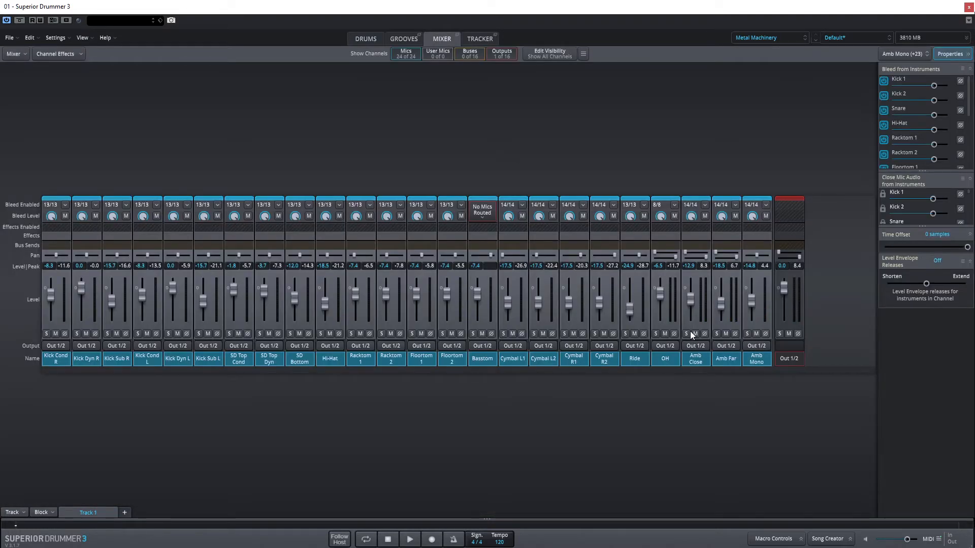
{"action": "left_click", "coordinate": [701, 314]}
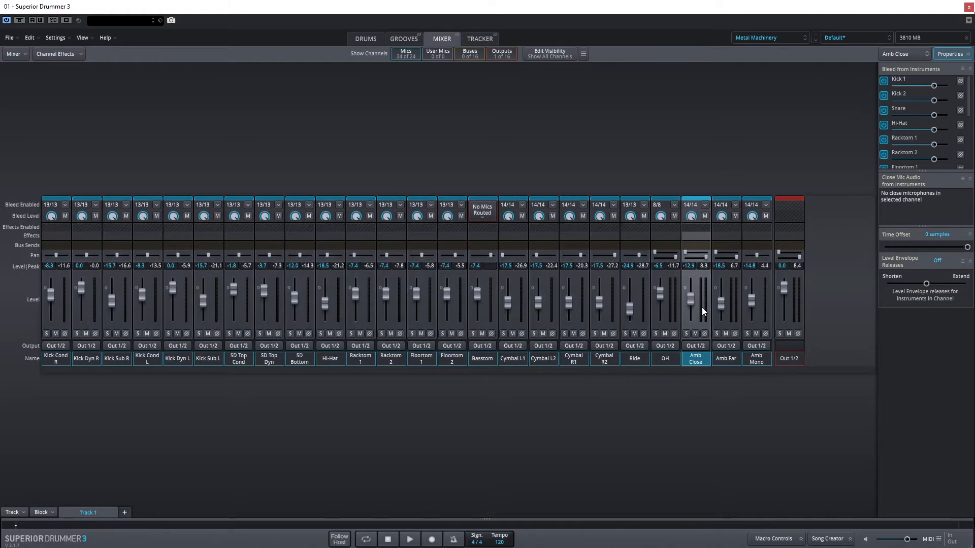
{"action": "left_click", "coordinate": [764, 307], "text": "shift"}
{"action": "left_click_drag", "start_coordinate": [721, 302], "coordinate": [719, 264]}
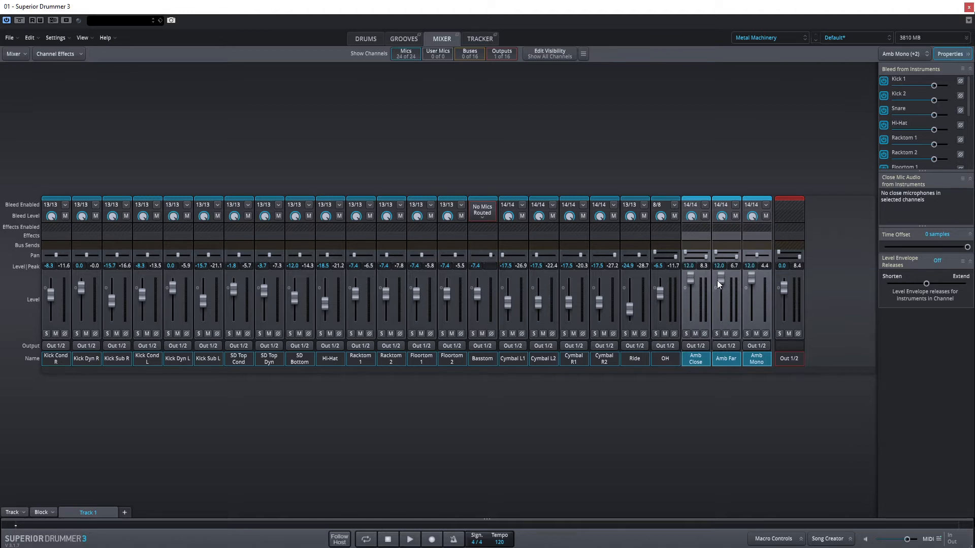
- Audition the snare, kick and both floor toms on the kit with the raised ambience levels
{"action": "left_click", "coordinate": [370, 38]}
{"action": "left_click", "coordinate": [377, 319]}
{"action": "left_click", "coordinate": [410, 343]}
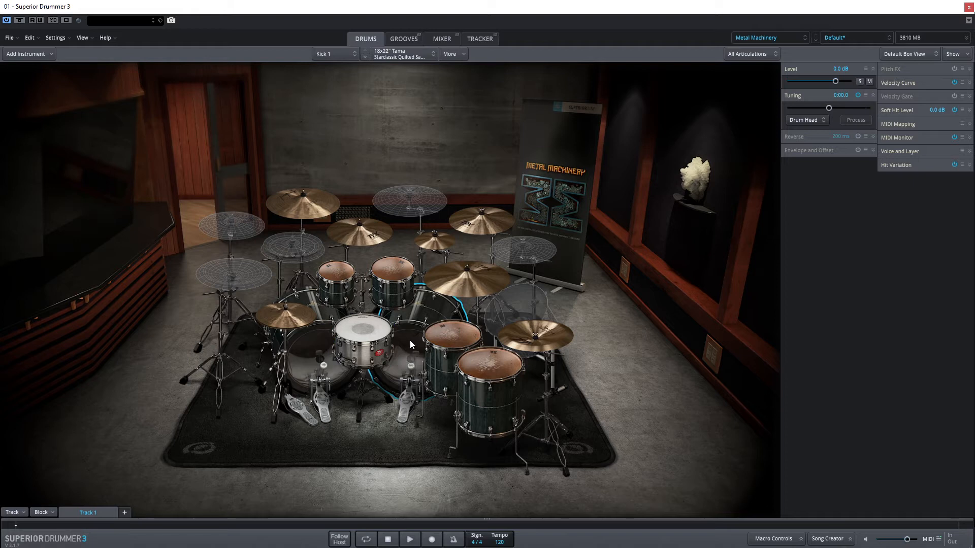
{"action": "left_click", "coordinate": [448, 333]}
{"action": "left_click", "coordinate": [485, 367]}
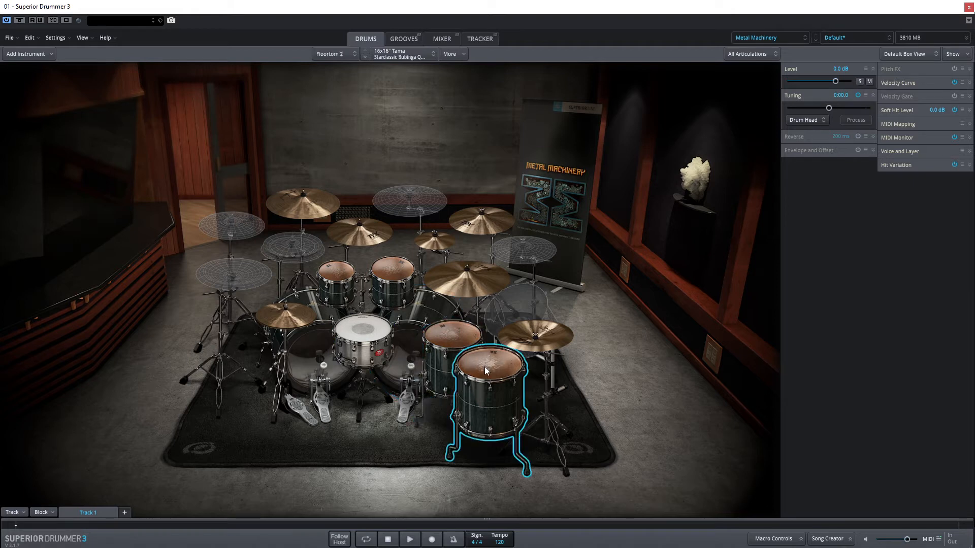
{"action": "left_click", "coordinate": [372, 335]}
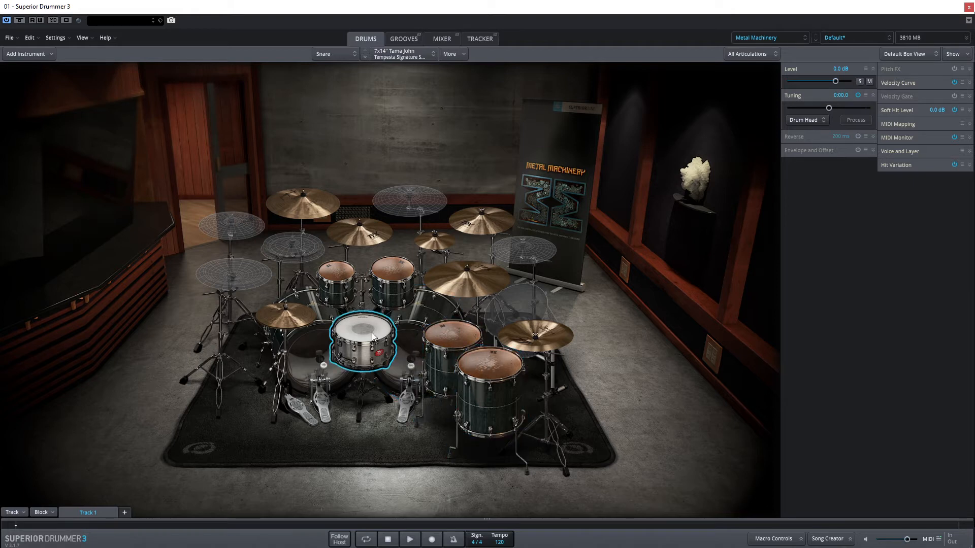
- Lower the Amb Close, Amb Far and Amb Mono levels together all the way to Off
{"action": "left_click", "coordinate": [440, 39]}
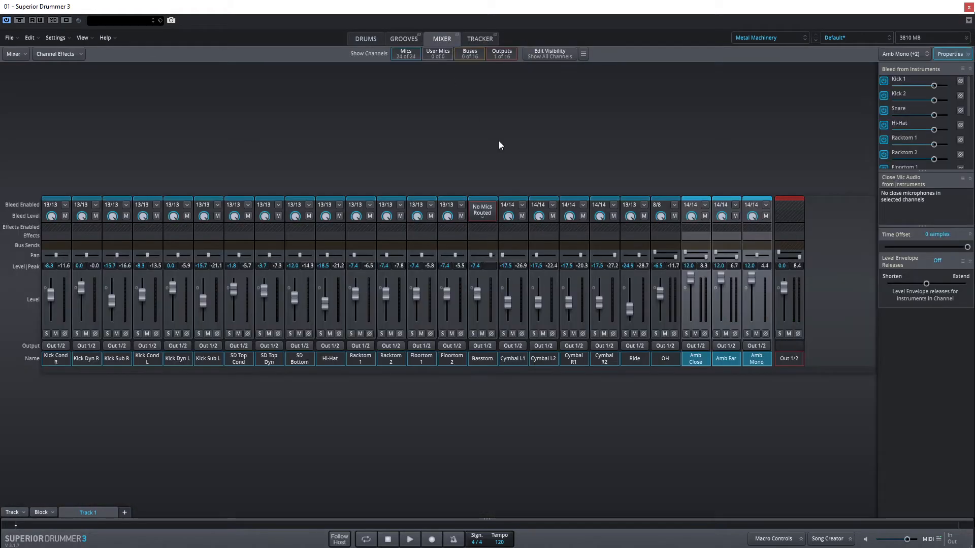
{"action": "left_click_drag", "start_coordinate": [690, 275], "coordinate": [688, 282]}
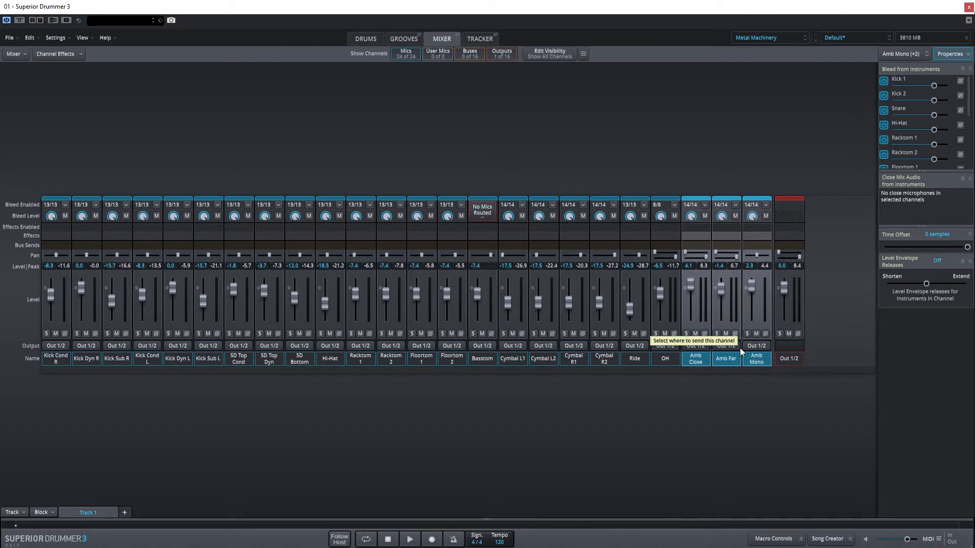
{"action": "left_click_drag", "start_coordinate": [690, 289], "coordinate": [690, 325]}
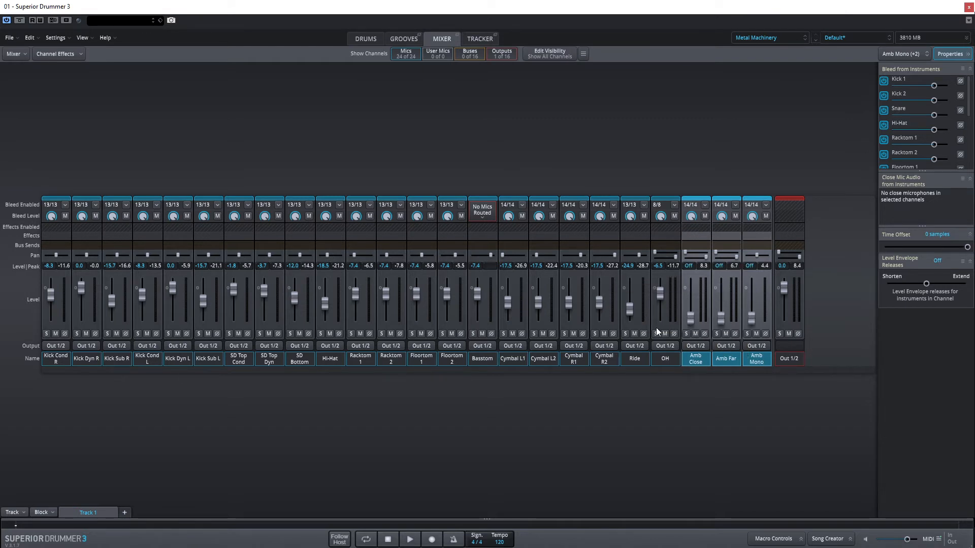
- Audition Floortom 2 and the snare on the kit with the ambience channels off
{"action": "left_click", "coordinate": [375, 38]}
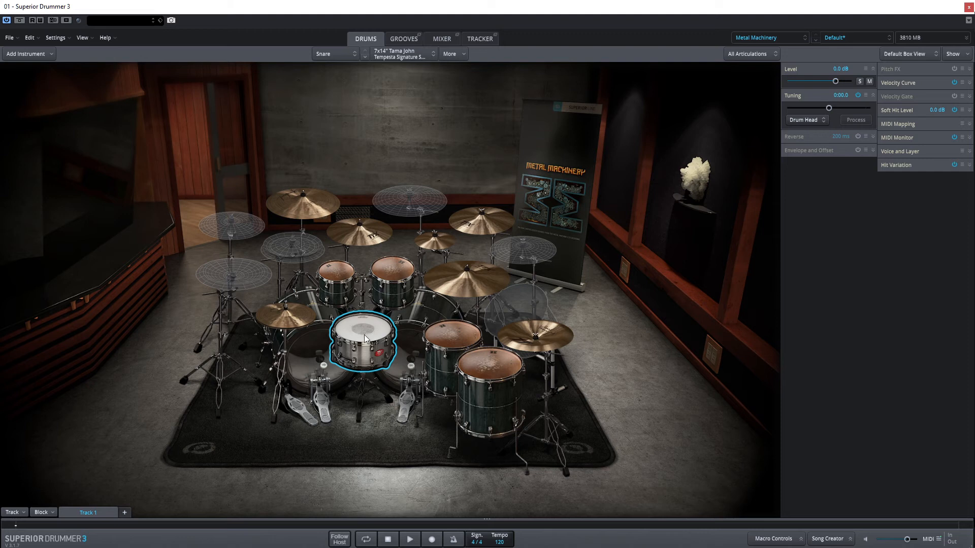
{"action": "left_click", "coordinate": [489, 360]}
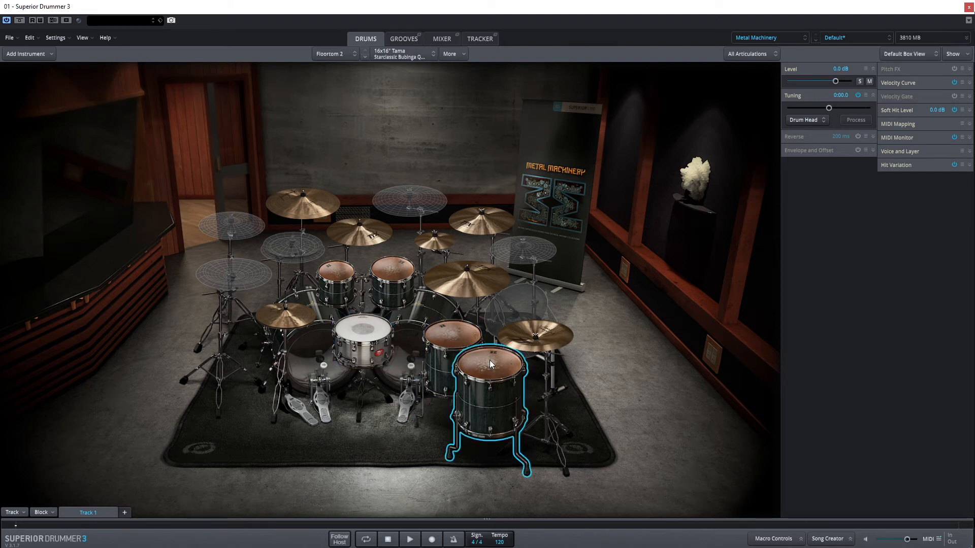
{"action": "left_click", "coordinate": [369, 328]}
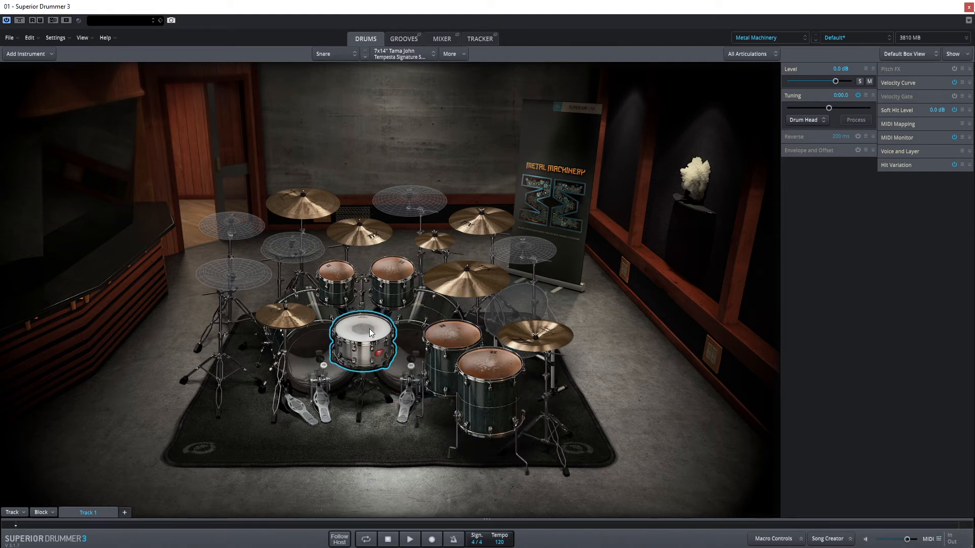
- Raise the linked ambience levels to 0.5 dB for Amb Close, -5.1 dB for Amb Far and -1.4 dB for Amb Mono
{"action": "left_click", "coordinate": [441, 39]}
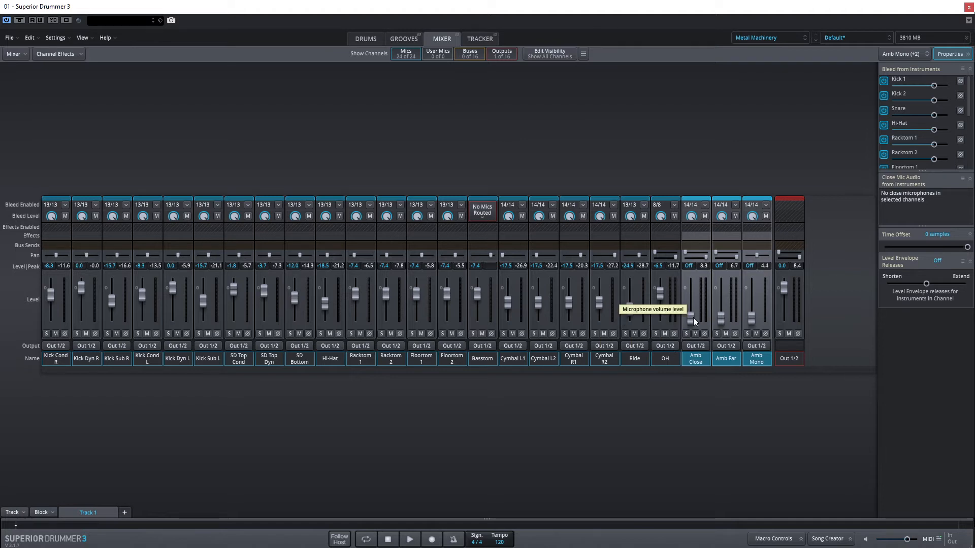
{"action": "left_click_drag", "start_coordinate": [693, 319], "coordinate": [694, 299]}
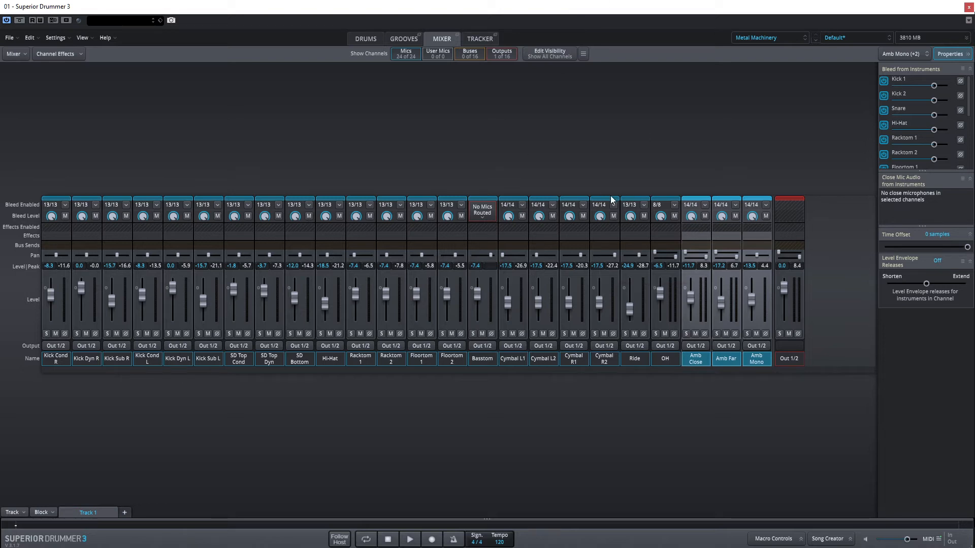
{"action": "left_click_drag", "start_coordinate": [692, 299], "coordinate": [692, 290]}
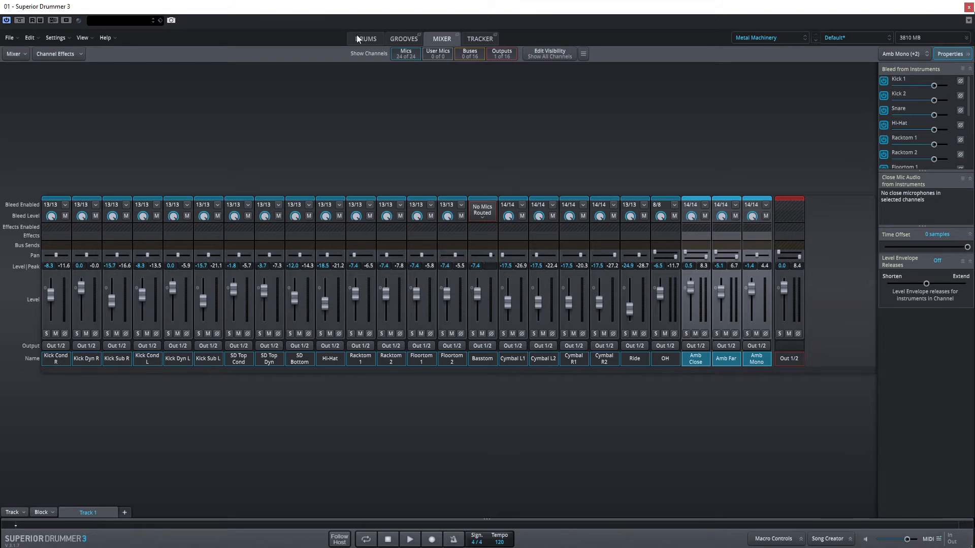
- Open the instrument search for adding a stacked sound to the snare's Center articulation
{"action": "left_click", "coordinate": [369, 38]}
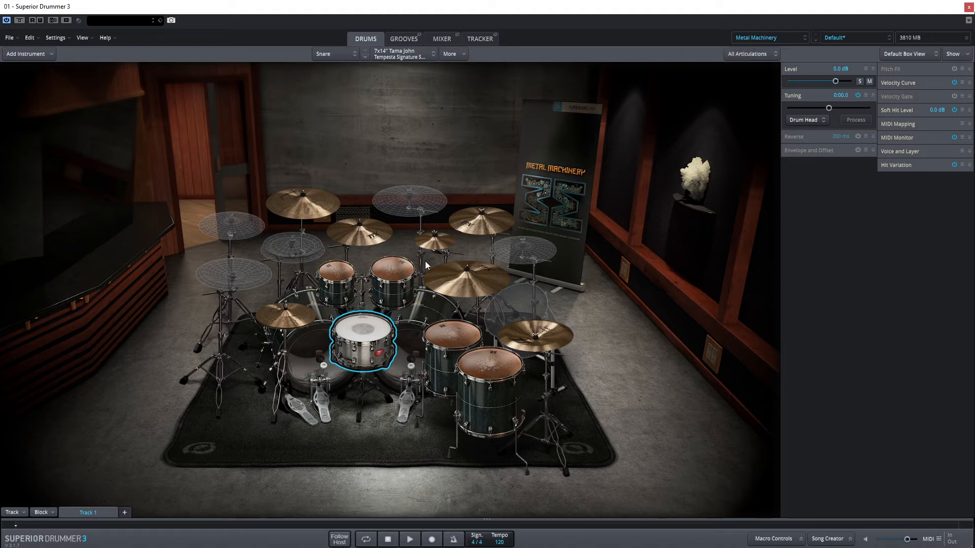
{"action": "right_click", "coordinate": [359, 332]}
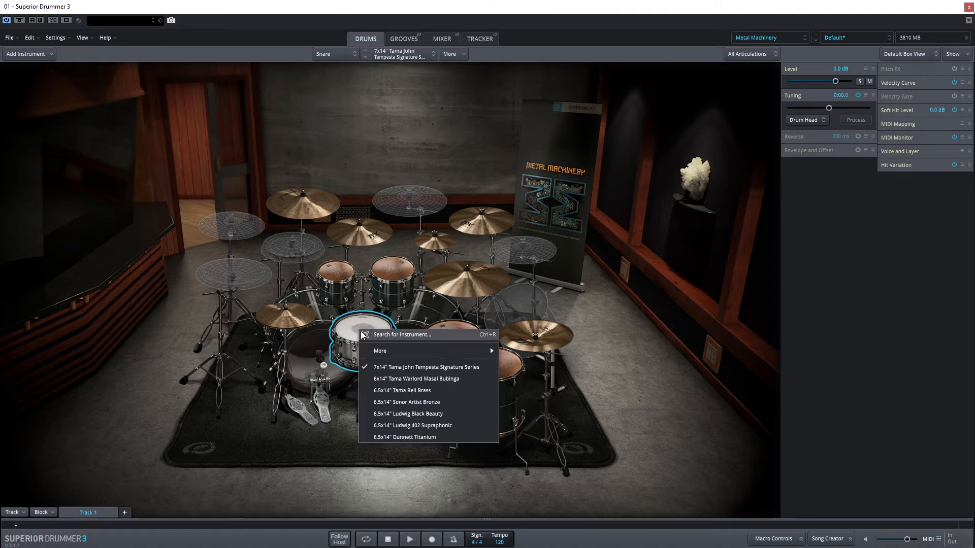
{"action": "mouse_move", "coordinate": [489, 353]}
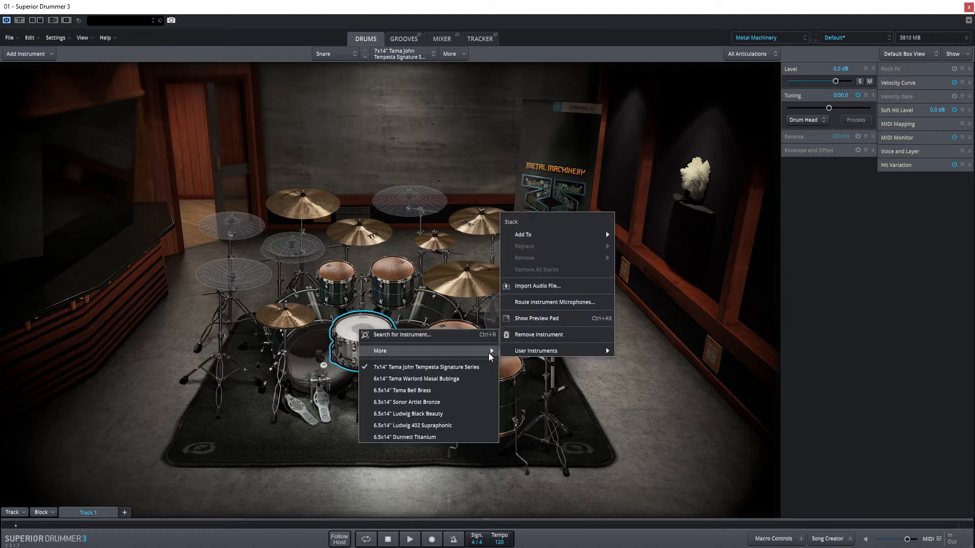
{"action": "mouse_move", "coordinate": [600, 235]}
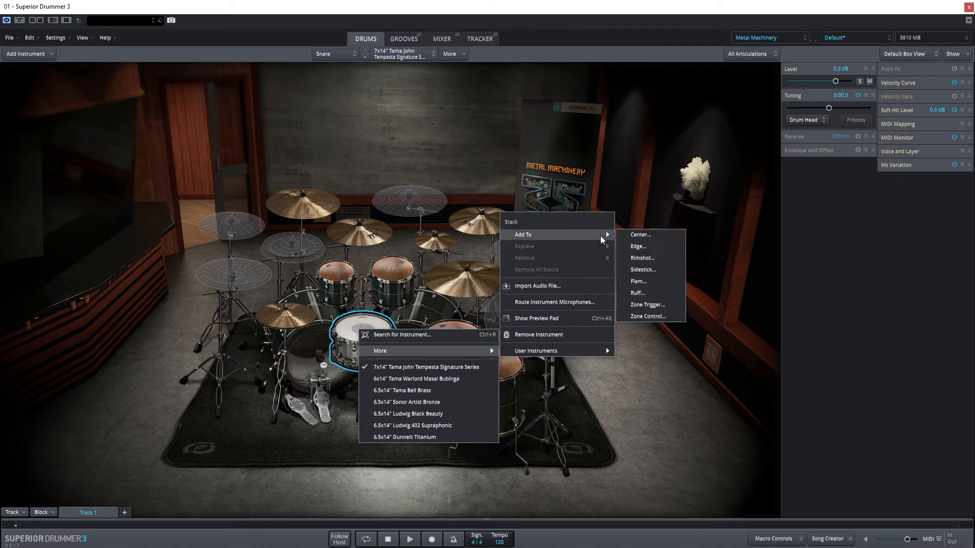
{"action": "left_click", "coordinate": [647, 235]}
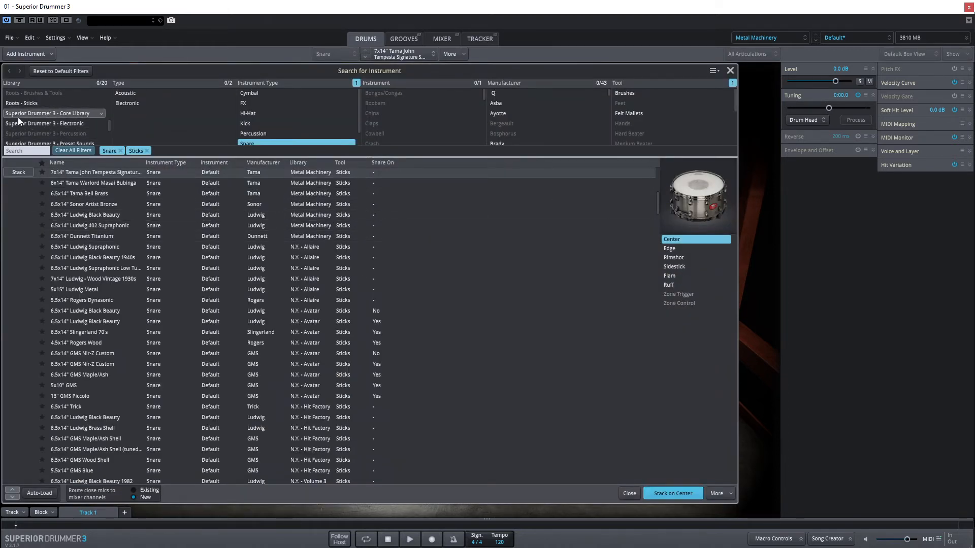
- Filter to acoustic snares in the Superior Drummer 3 Core Library and stack the 6.5x14" Ludwig Black Beauty on Center
{"action": "left_click", "coordinate": [32, 114]}
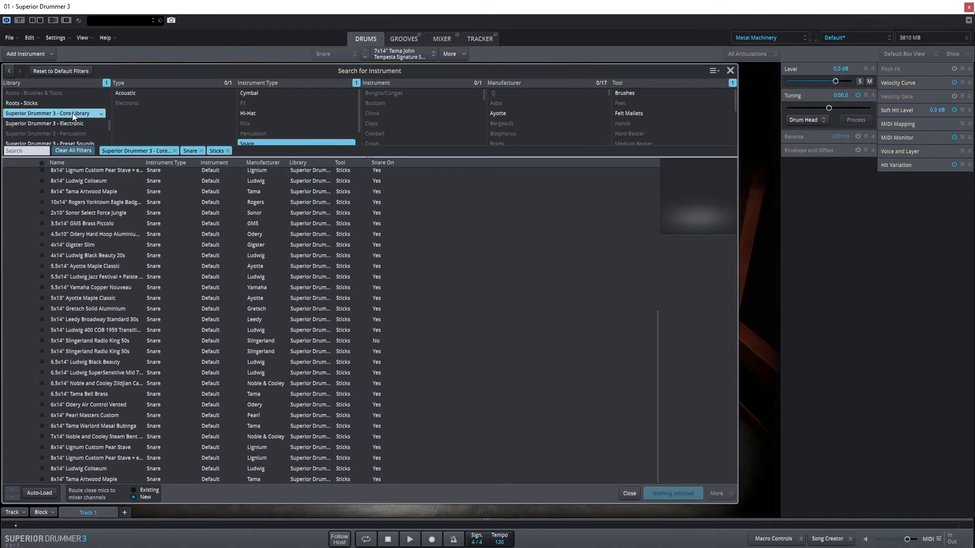
{"action": "left_click", "coordinate": [134, 95]}
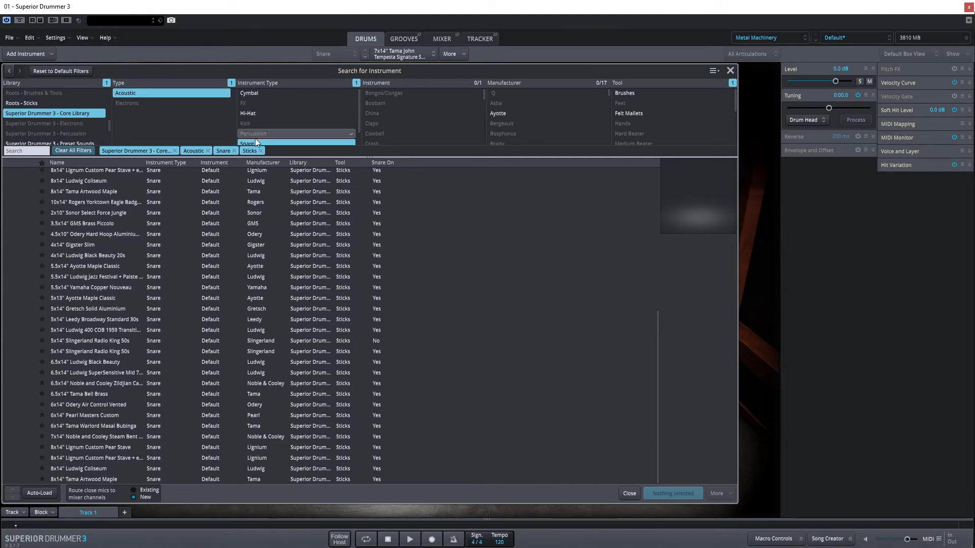
{"action": "left_click", "coordinate": [100, 298]}
{"action": "left_click", "coordinate": [94, 266]}
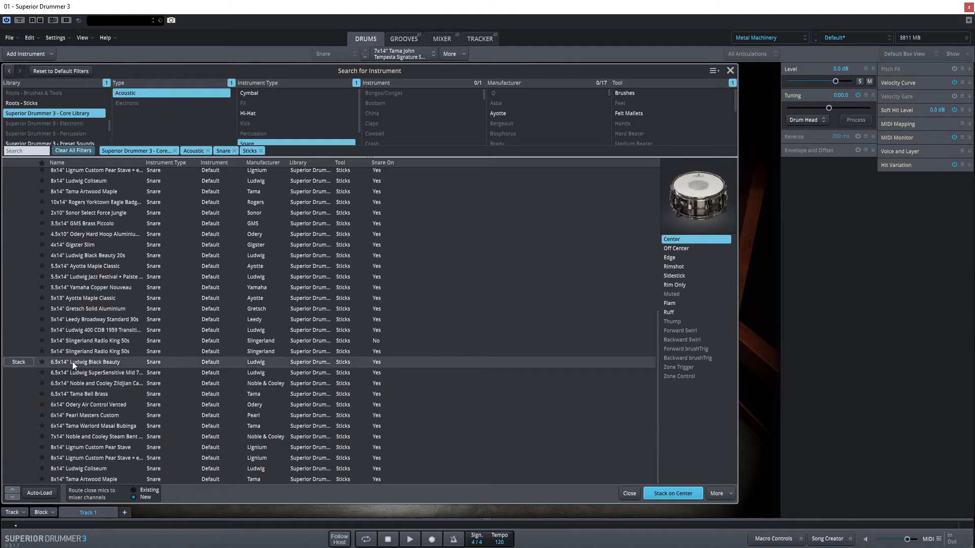
{"action": "left_click", "coordinate": [675, 494]}
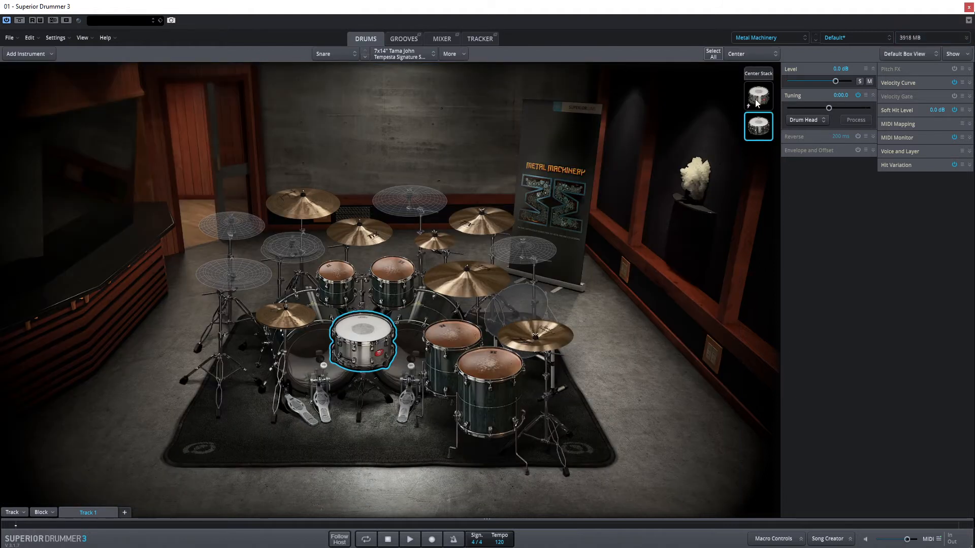
- Audition the whole Center stack, the Tama John Tempesta snare alone, and the stacked Ludwig Black Beauty alone
{"action": "left_click", "coordinate": [764, 73]}
{"action": "left_click", "coordinate": [760, 97]}
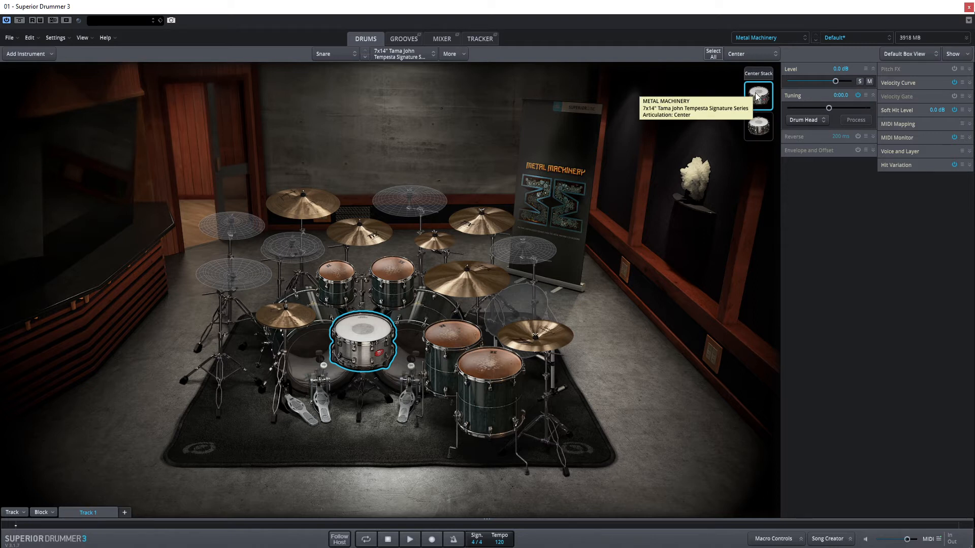
{"action": "left_click", "coordinate": [758, 127]}
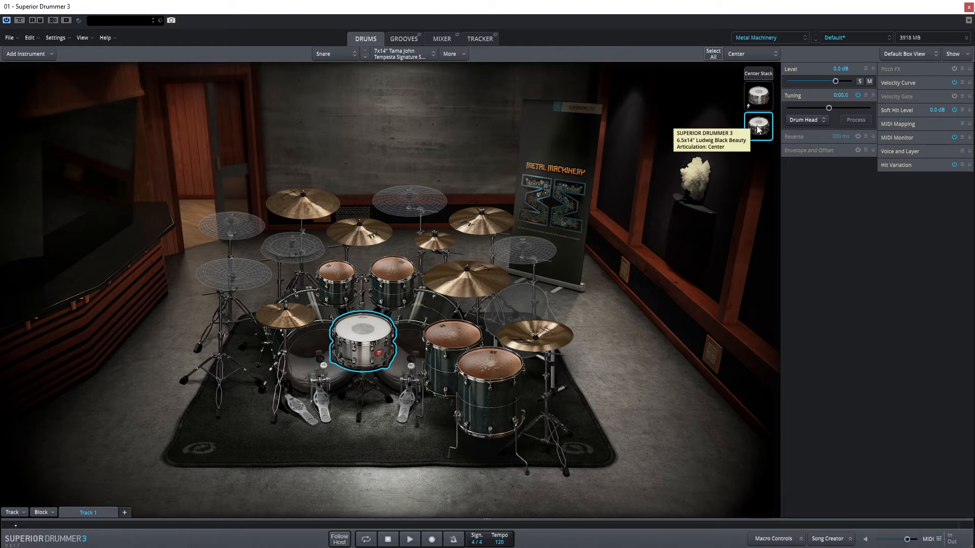
- Mute the X-Snare Top mixer channel and select the whole Center stack on the snare
{"action": "left_click", "coordinate": [439, 41]}
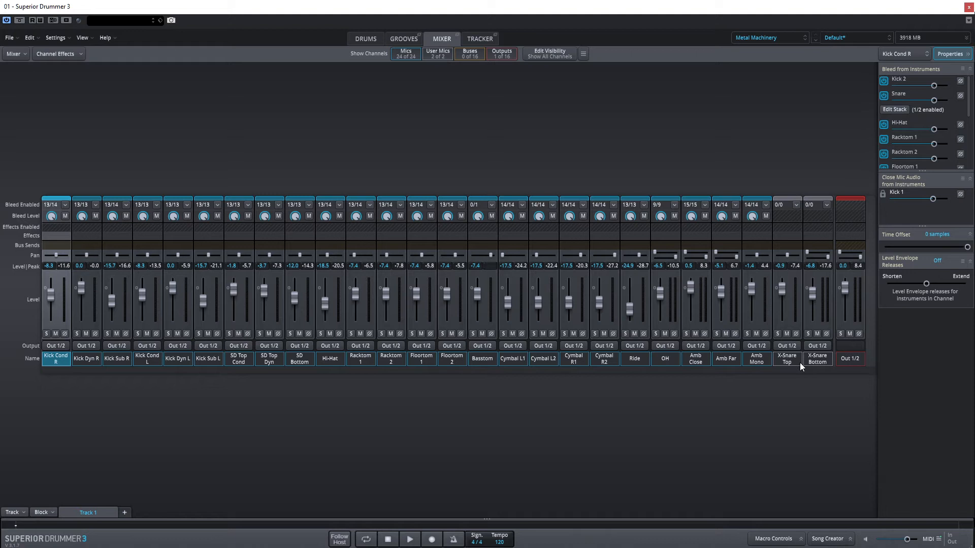
{"action": "left_click", "coordinate": [786, 334]}
{"action": "left_click", "coordinate": [366, 39]}
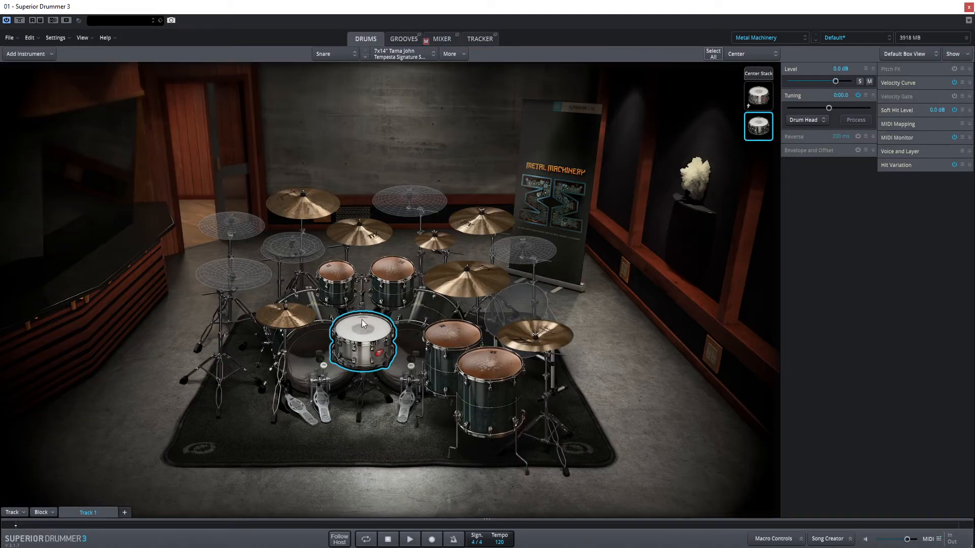
{"action": "left_click", "coordinate": [755, 77]}
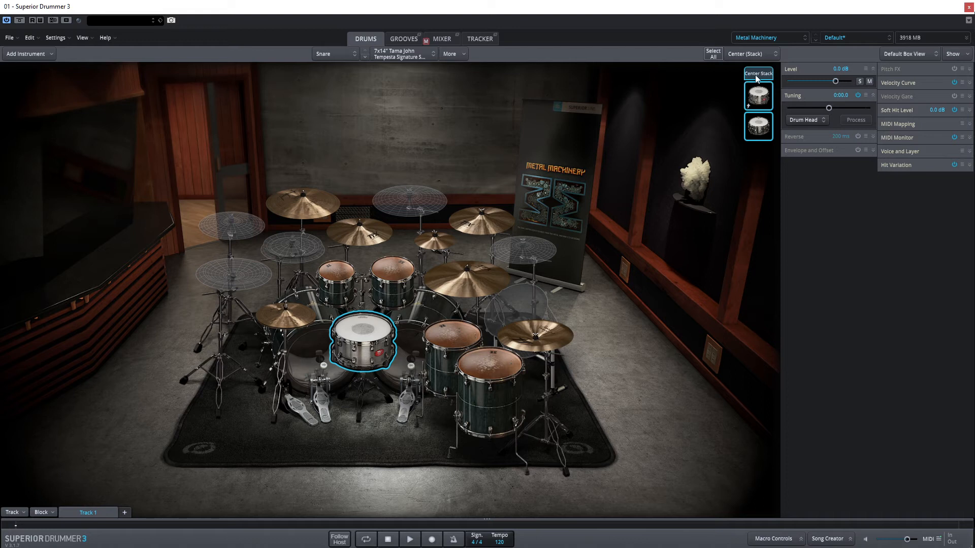
- Open the snare's microphone routing and review the mixer channels assigned to the main snare's bleed microphones
{"action": "right_click", "coordinate": [376, 320]}
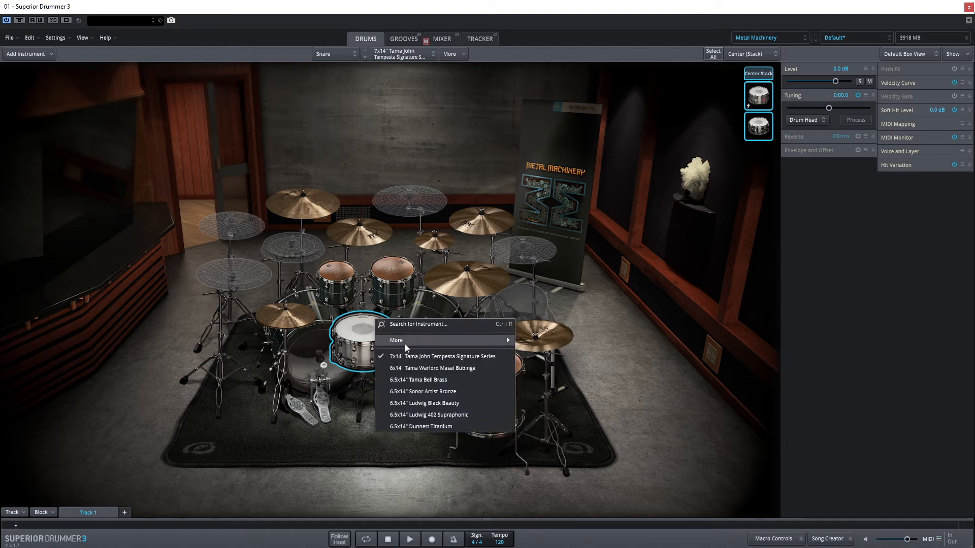
{"action": "left_click", "coordinate": [487, 342]}
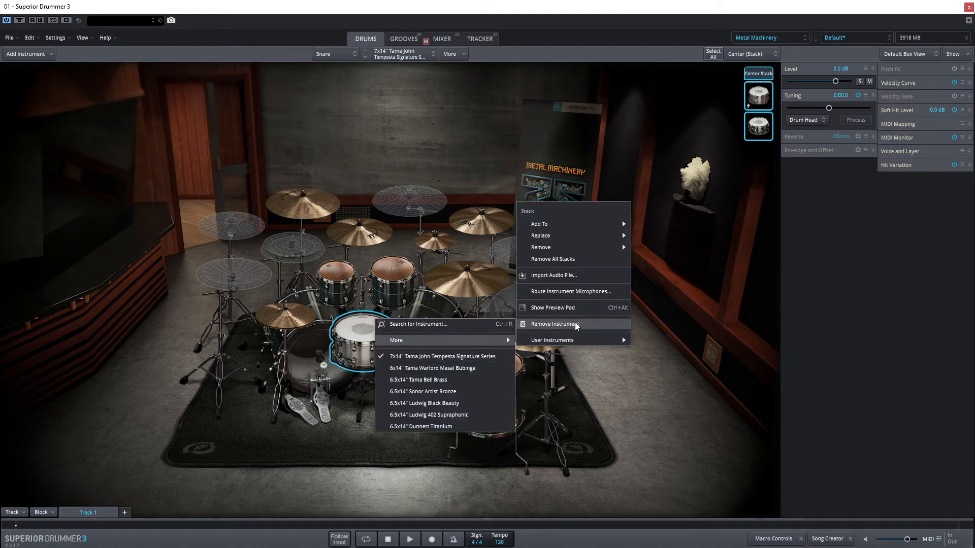
{"action": "left_click", "coordinate": [563, 292]}
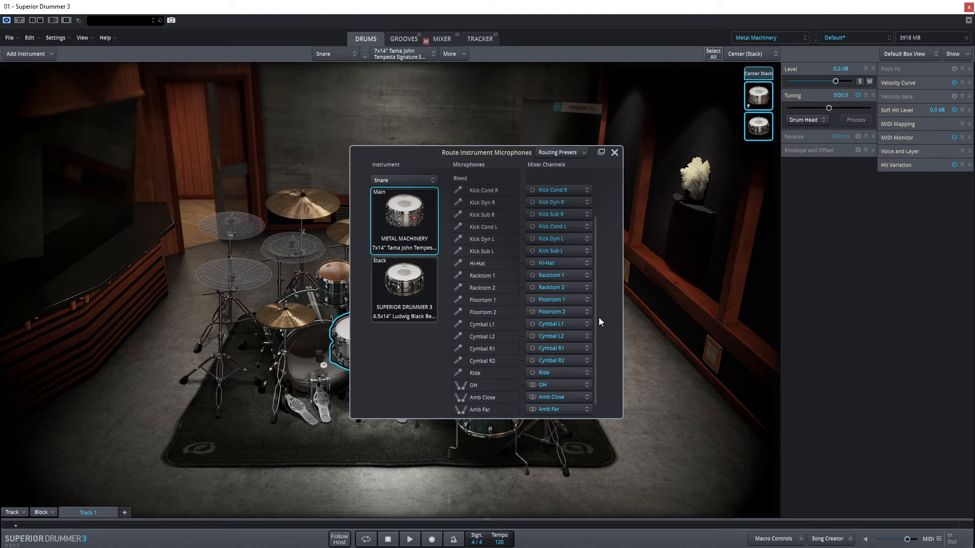
{"action": "left_click_drag", "start_coordinate": [594, 314], "coordinate": [595, 330]}
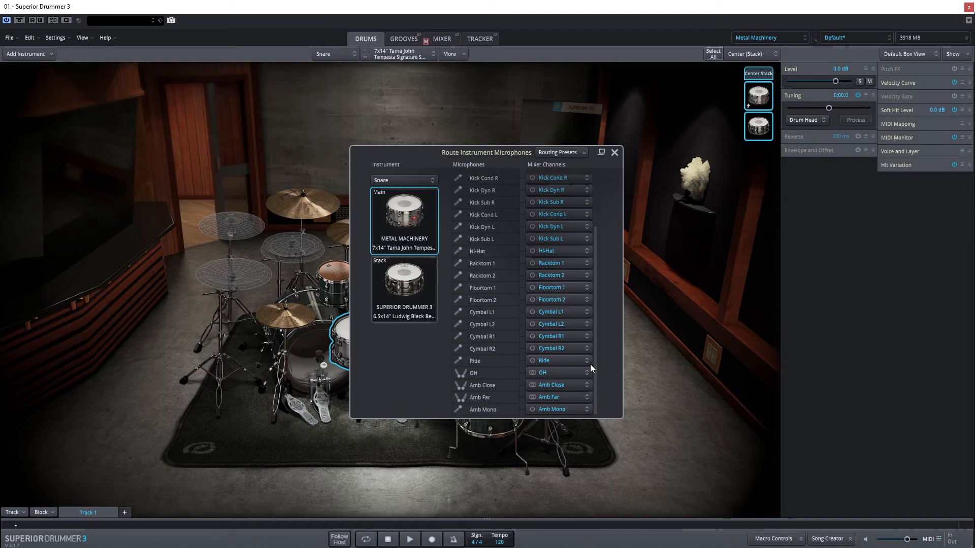
- For the stacked Ludwig Black Beauty, route Amb Mid to Amb Far, Center to Amb Mono, and Surround L/R to Amb Far
{"action": "left_click", "coordinate": [404, 290]}
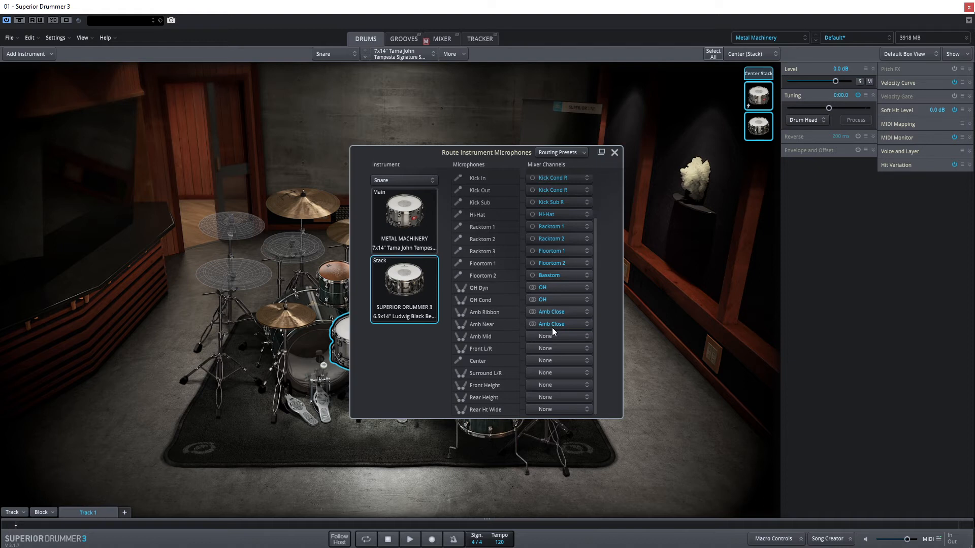
{"action": "left_click", "coordinate": [587, 336]}
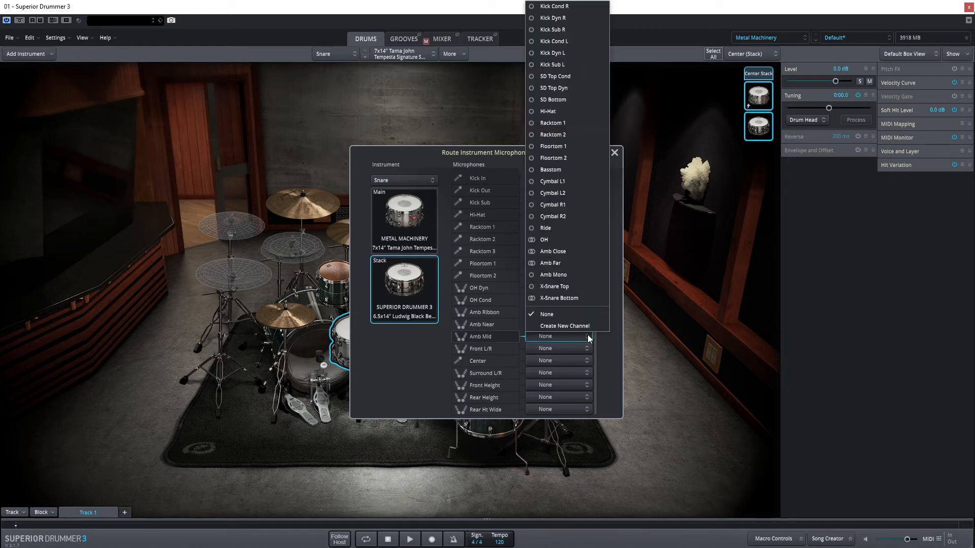
{"action": "left_click", "coordinate": [558, 265]}
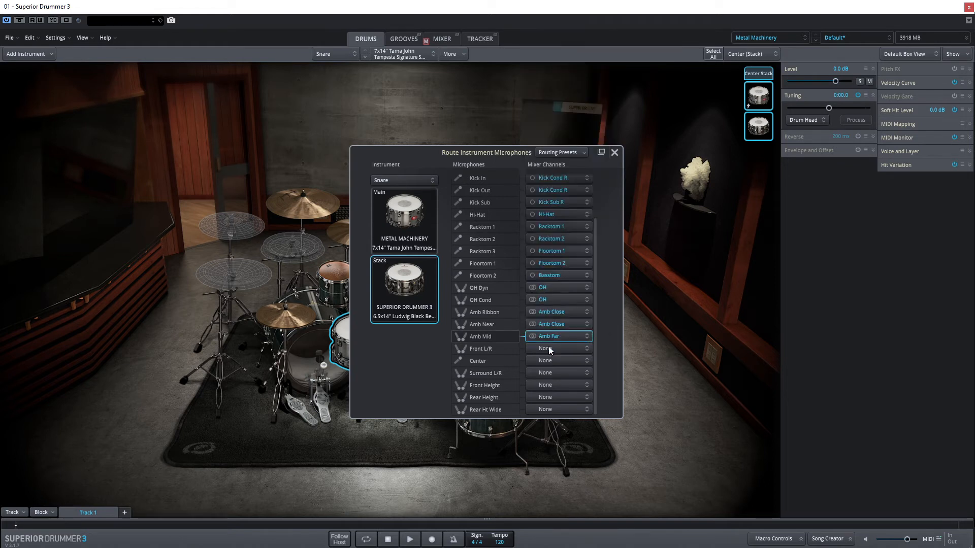
{"action": "left_click", "coordinate": [580, 361]}
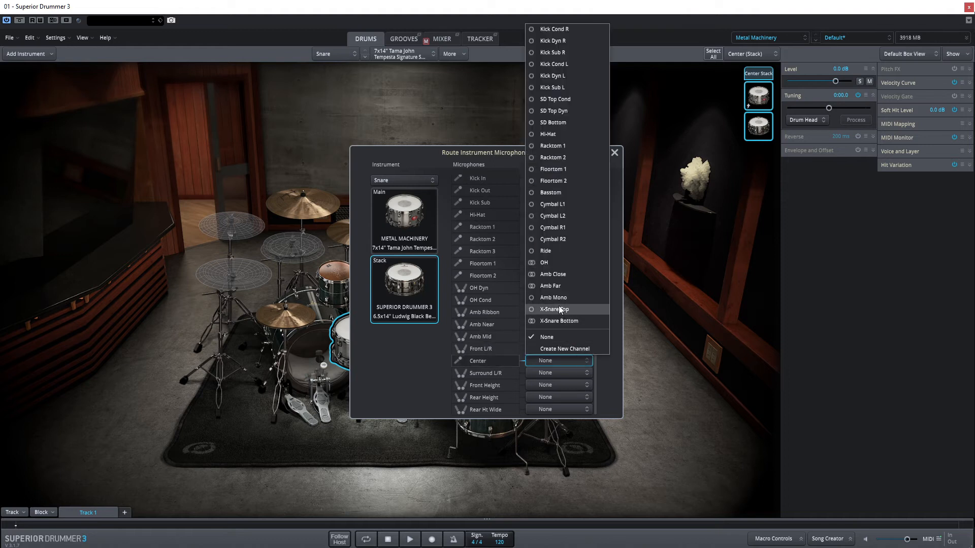
{"action": "left_click", "coordinate": [554, 298]}
{"action": "left_click", "coordinate": [578, 373]}
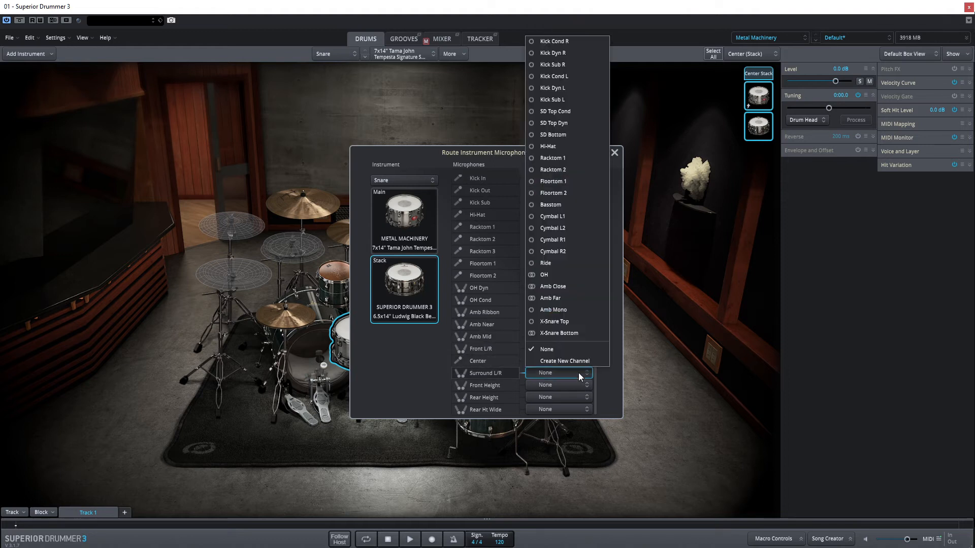
{"action": "left_click", "coordinate": [560, 299]}
- Route the stacked snare's Rear Height and Rear Ht Wide microphones to Amb Far and close the microphone routing
{"action": "left_click", "coordinate": [586, 397]}
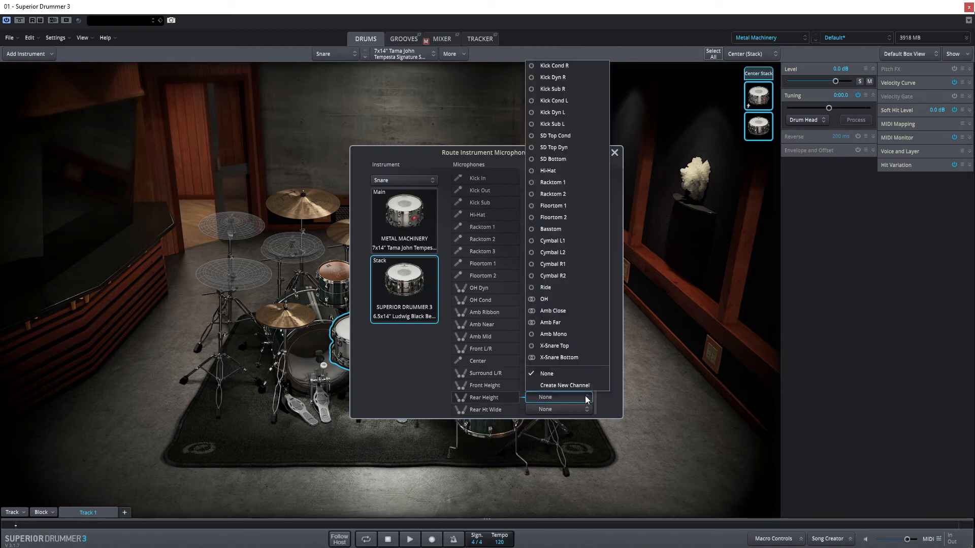
{"action": "left_click", "coordinate": [554, 323]}
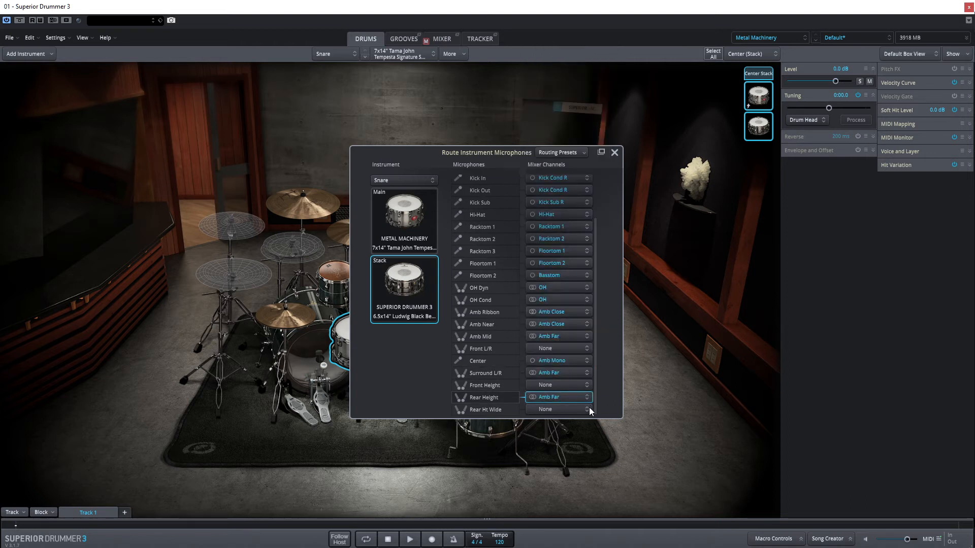
{"action": "left_click", "coordinate": [588, 409]}
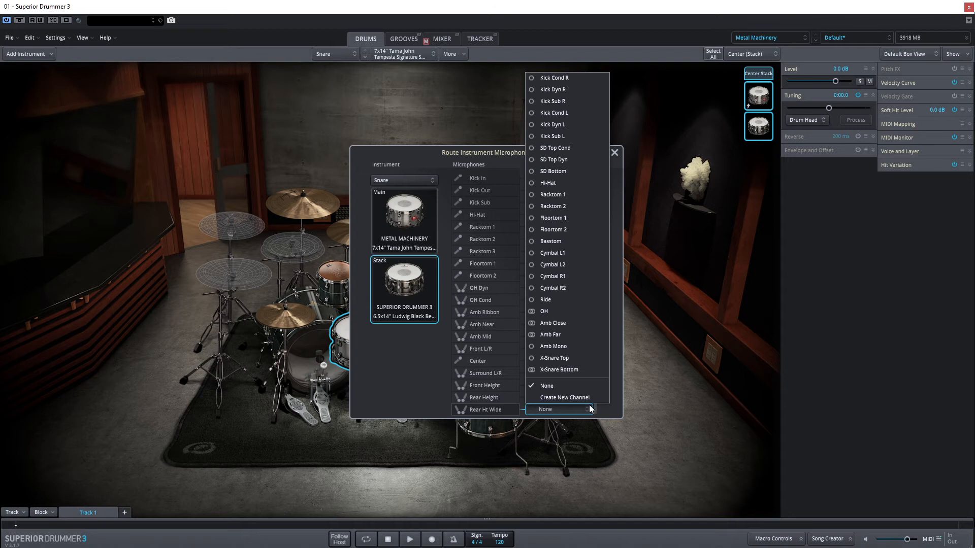
{"action": "left_click", "coordinate": [561, 336]}
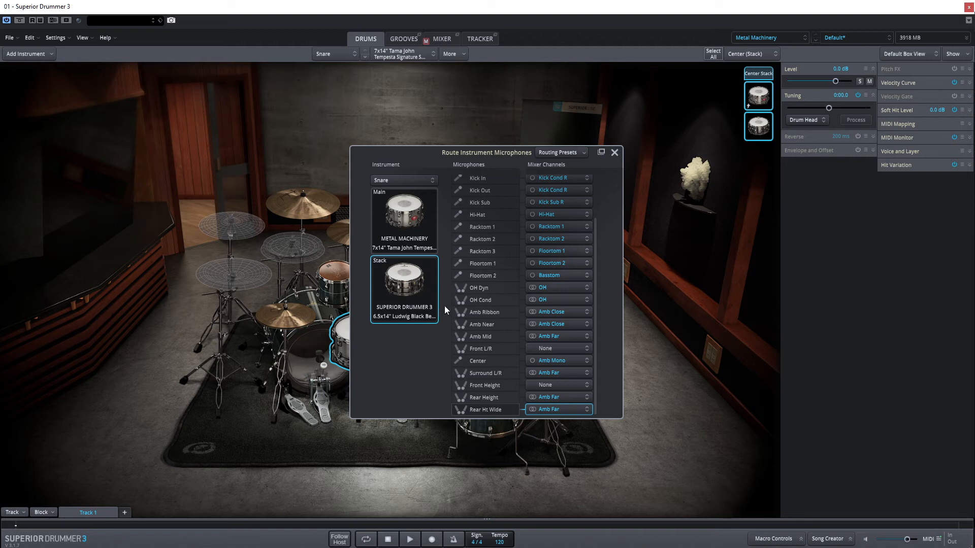
{"action": "left_click", "coordinate": [615, 153]}
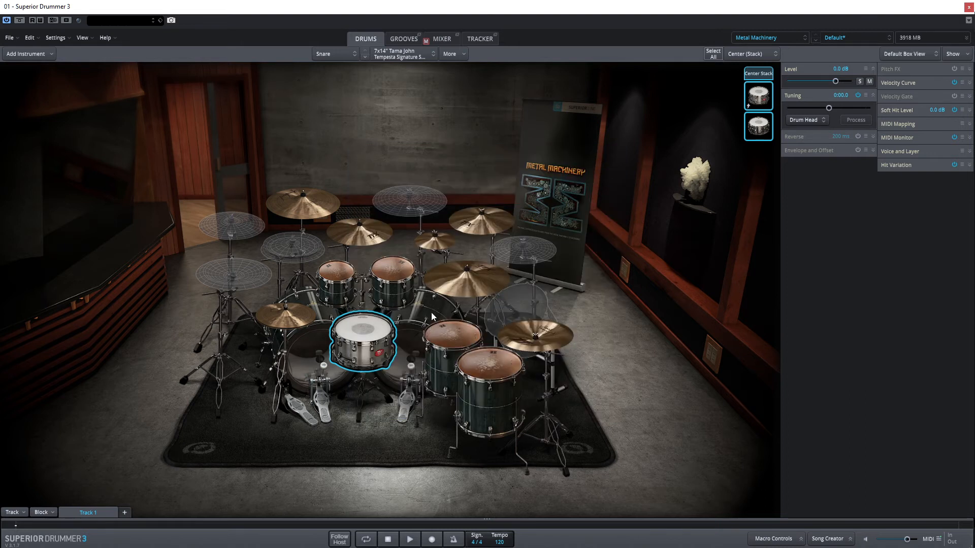
- Audition the snare stack with repeated hits and check its ambience channels in the mixer
{"action": "left_click", "coordinate": [367, 334]}
{"action": "left_click", "coordinate": [368, 333]}
{"action": "left_click", "coordinate": [368, 332]}
{"action": "left_click", "coordinate": [368, 333]}
{"action": "left_click", "coordinate": [368, 333]}
{"action": "left_click", "coordinate": [367, 334]}
{"action": "left_click", "coordinate": [442, 38]}
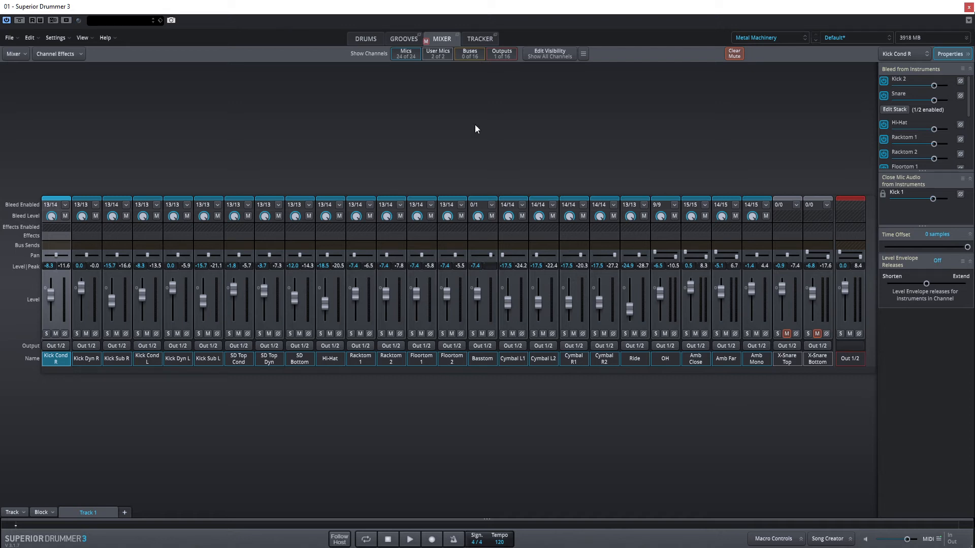
{"action": "left_click", "coordinate": [362, 43]}
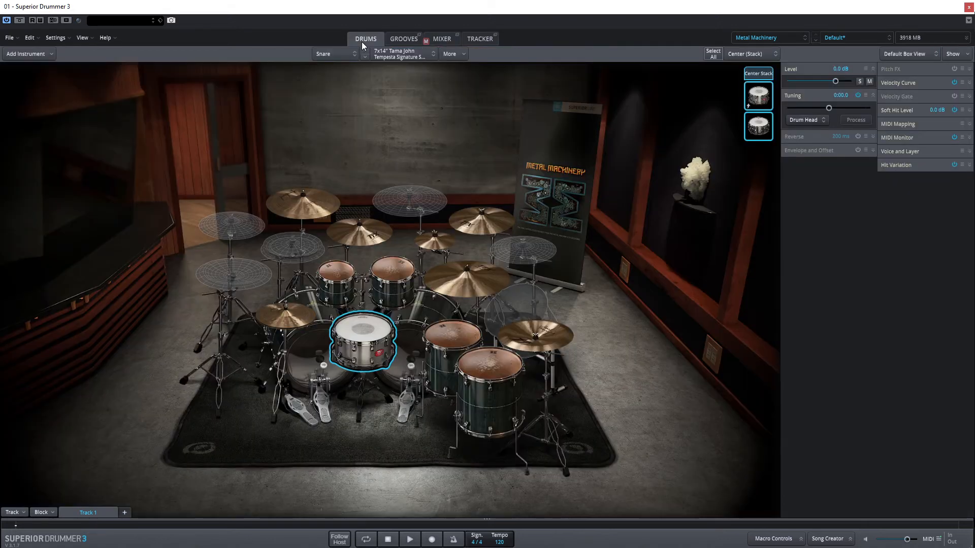
- Set the main Tama John Tempesta snare's Amb Close, Amb Far and Amb Mono microphone routings to None
{"action": "right_click", "coordinate": [370, 329]}
{"action": "mouse_move", "coordinate": [443, 356]}
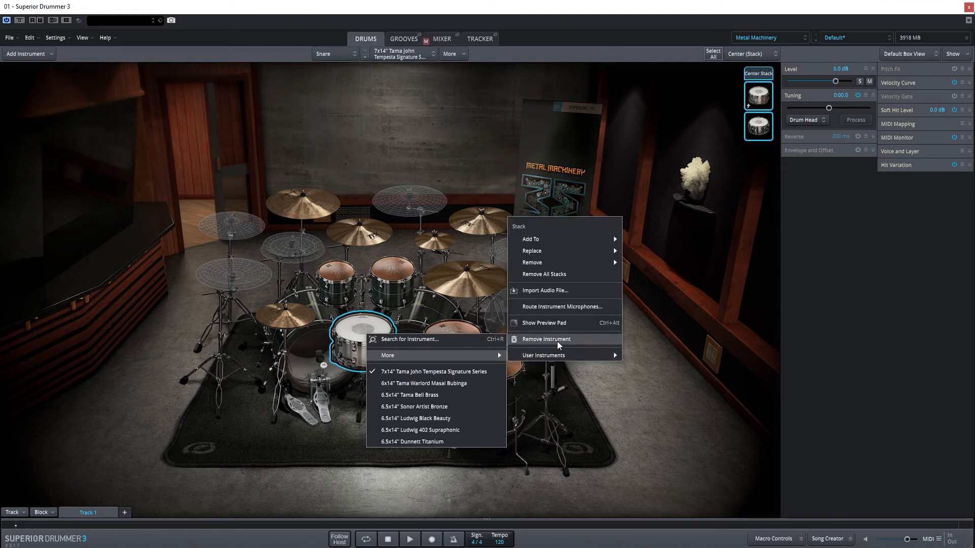
{"action": "left_click", "coordinate": [571, 307]}
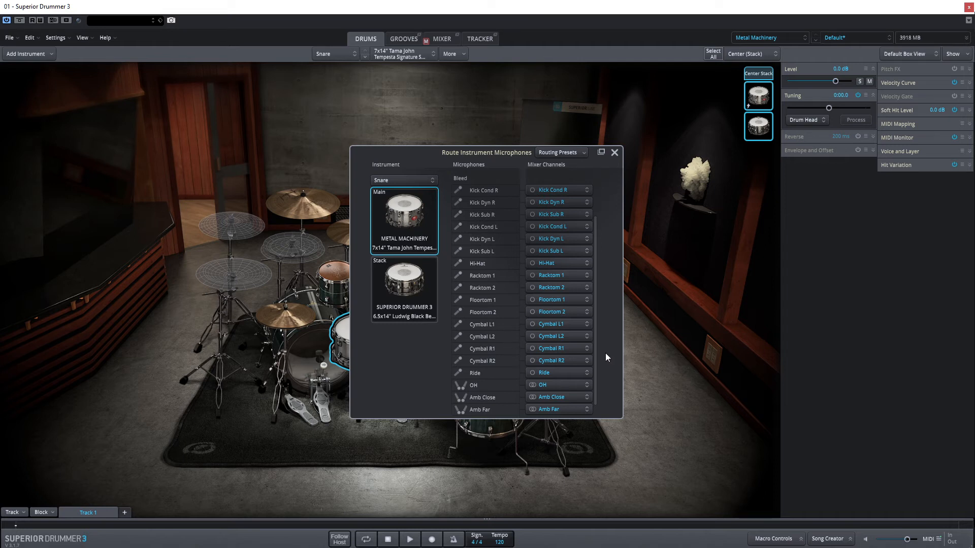
{"action": "scroll", "coordinate": [596, 356], "scroll_direction": "down", "scroll_amount": 1}
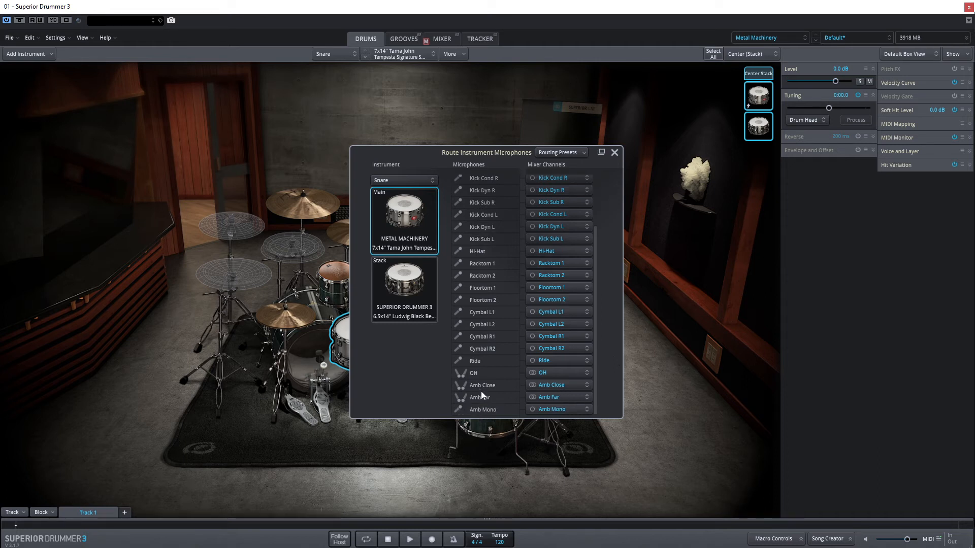
{"action": "left_click", "coordinate": [585, 385]}
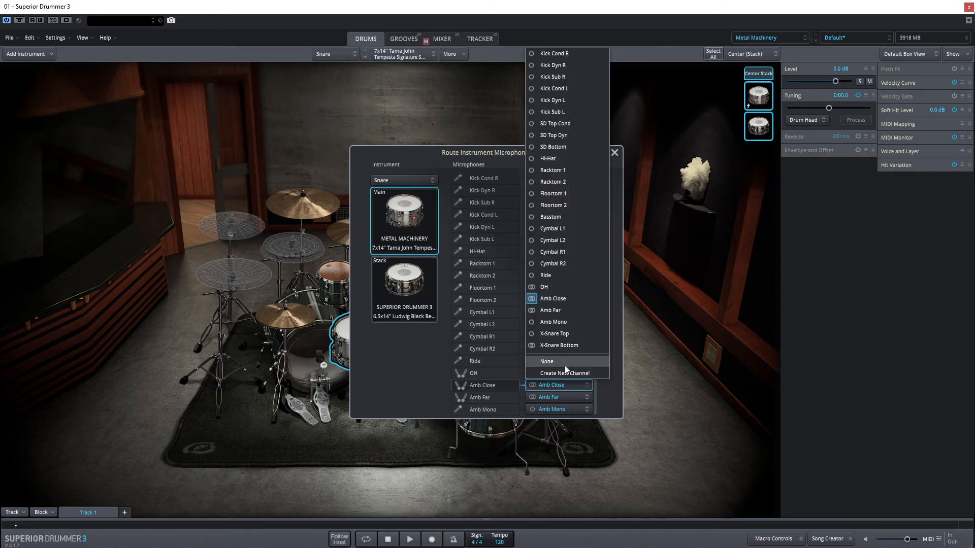
{"action": "left_click", "coordinate": [564, 366]}
{"action": "left_click", "coordinate": [584, 396]}
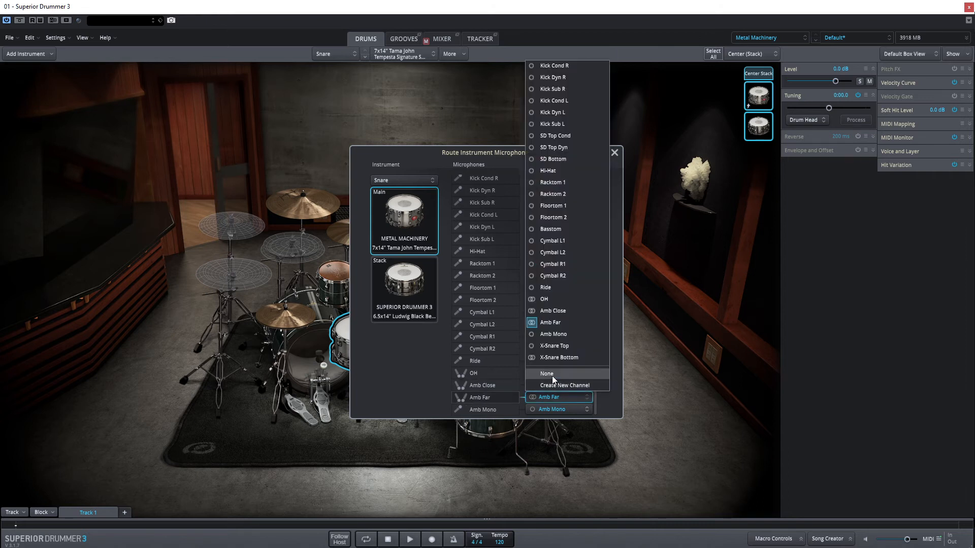
{"action": "left_click", "coordinate": [553, 375]}
{"action": "left_click", "coordinate": [588, 409]}
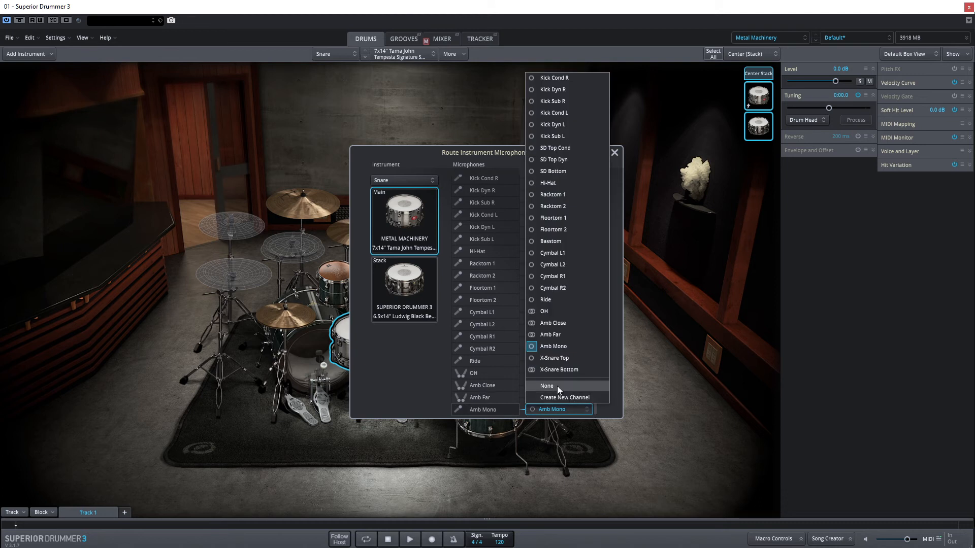
{"action": "left_click", "coordinate": [556, 386]}
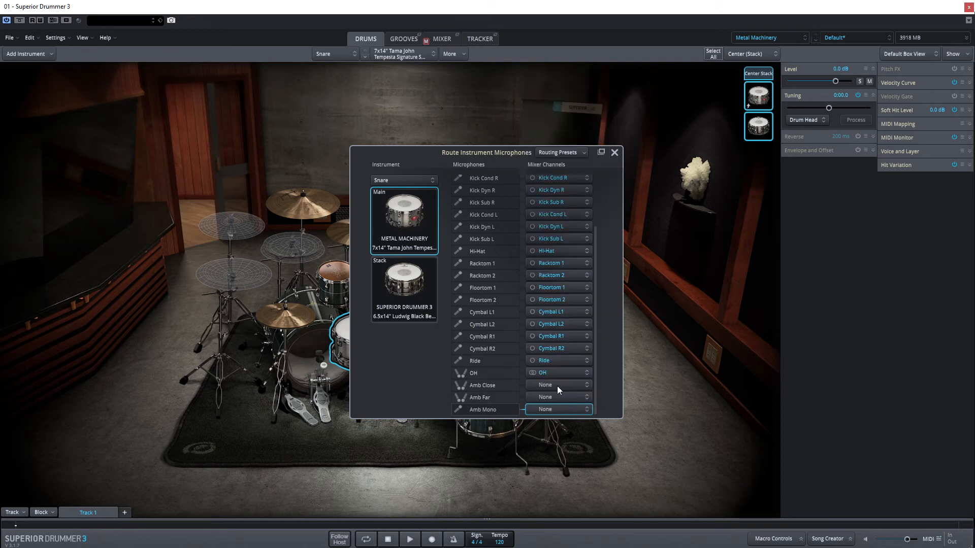
{"action": "left_click", "coordinate": [614, 151]}
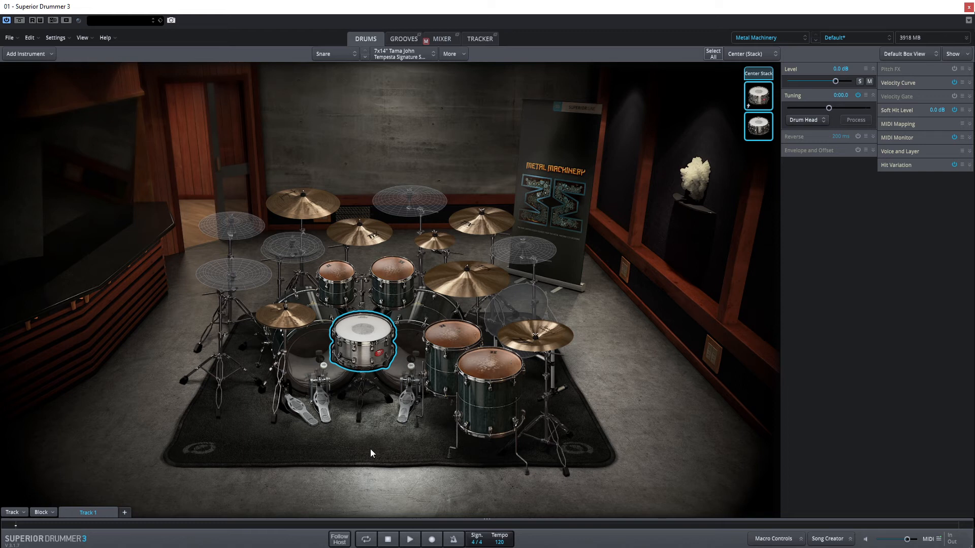
- Audition the snare, kick, racktoms and floortoms to compare their room sound
{"action": "left_click", "coordinate": [366, 330]}
{"action": "left_click", "coordinate": [409, 345]}
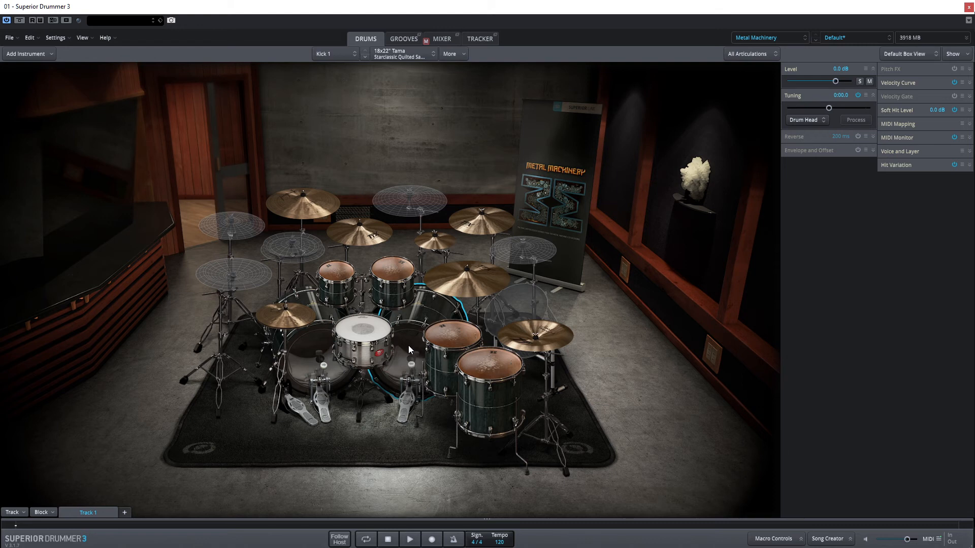
{"action": "left_click", "coordinate": [338, 270]}
{"action": "left_click", "coordinate": [385, 274]}
{"action": "left_click", "coordinate": [445, 334]}
{"action": "left_click", "coordinate": [485, 364]}
{"action": "left_click", "coordinate": [411, 338]}
- Start adding a stack to Kick 1's Hit and filter to acoustic kicks in the Superior Drummer 3 Core Library
{"action": "right_click", "coordinate": [408, 338]}
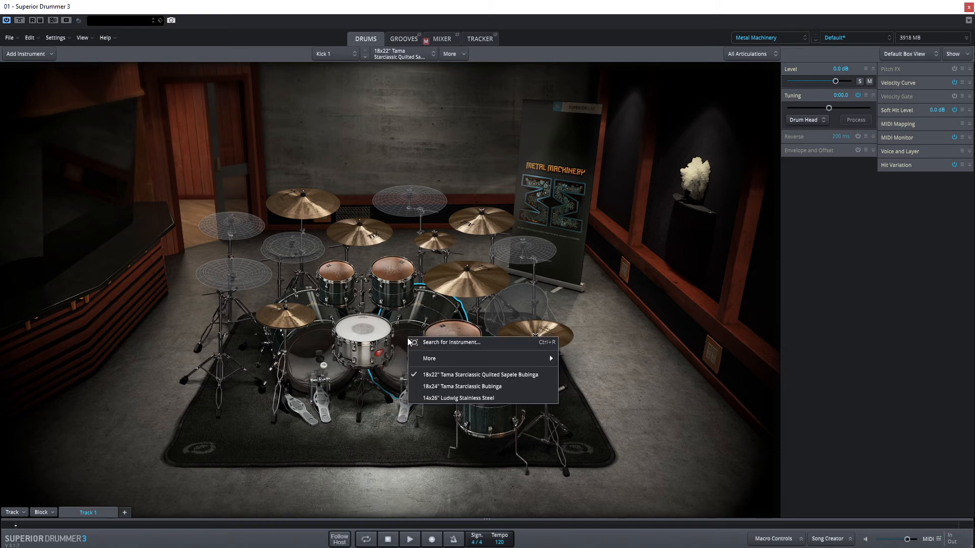
{"action": "mouse_move", "coordinate": [472, 358]}
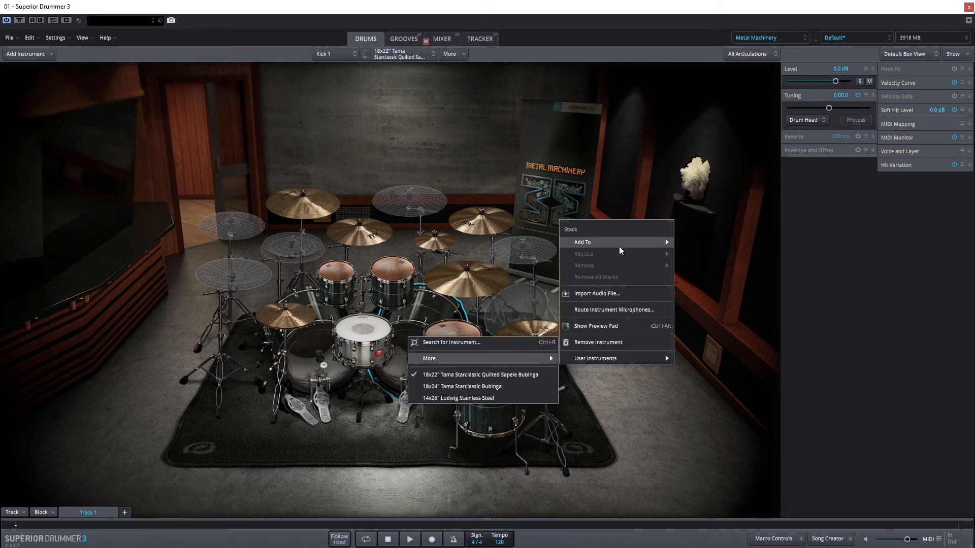
{"action": "mouse_move", "coordinate": [651, 244]}
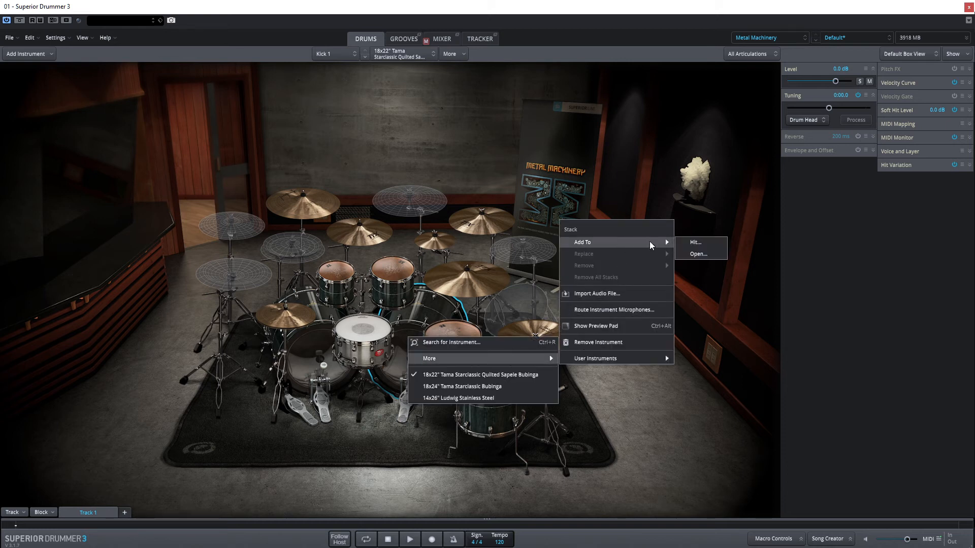
{"action": "left_click", "coordinate": [701, 241]}
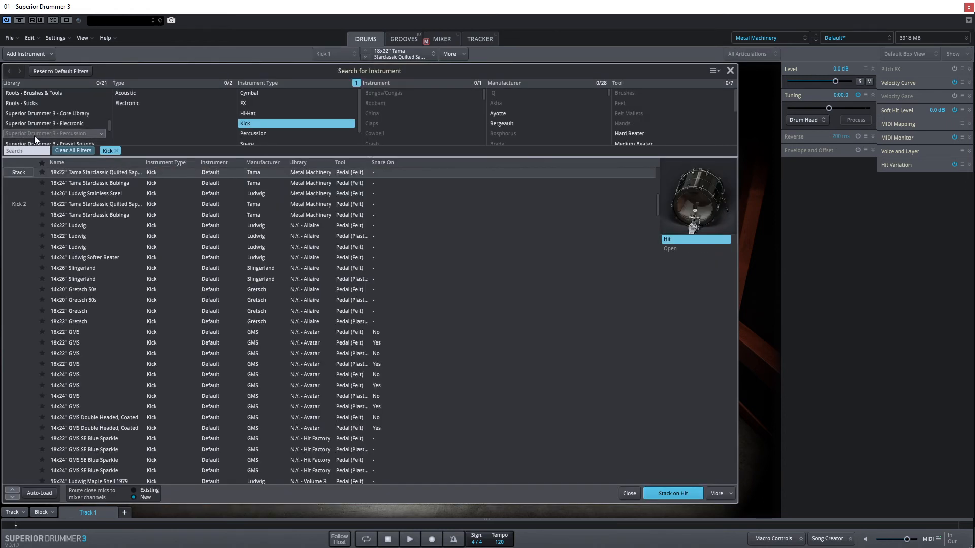
{"action": "left_click", "coordinate": [58, 112]}
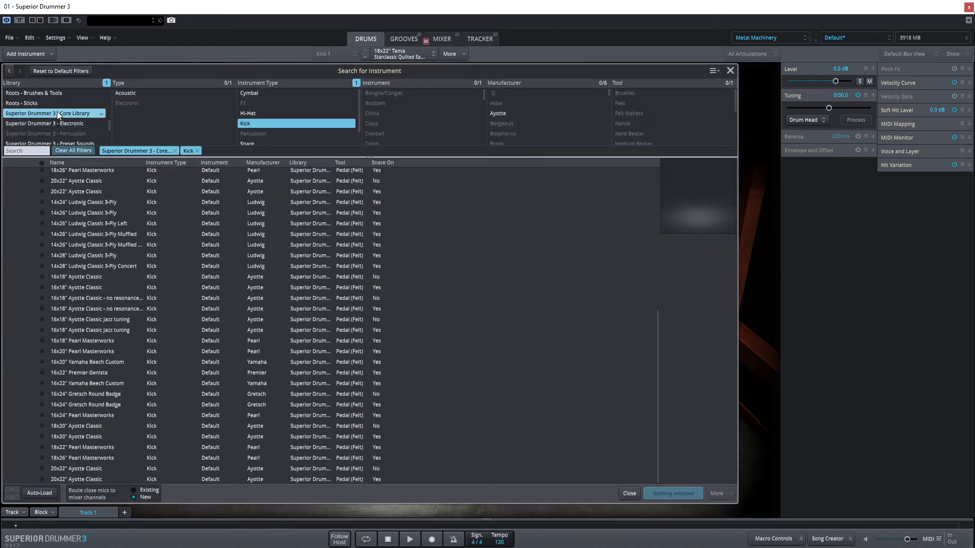
{"action": "left_click", "coordinate": [126, 92]}
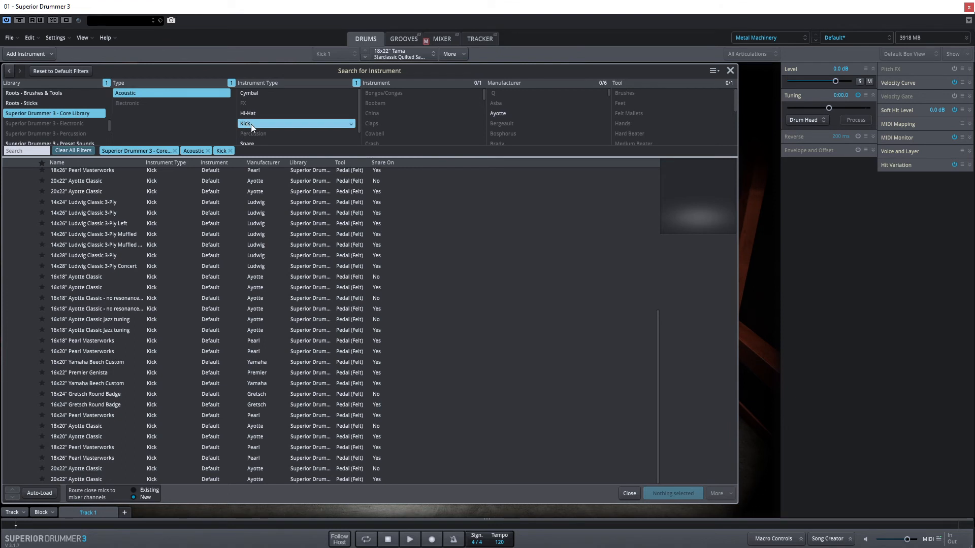
- Audition several Ayotte, Pearl and Premier kicks and stack the 16x22" Premier Genista on Hit
{"action": "left_click", "coordinate": [84, 191]}
{"action": "left_click", "coordinate": [77, 279]}
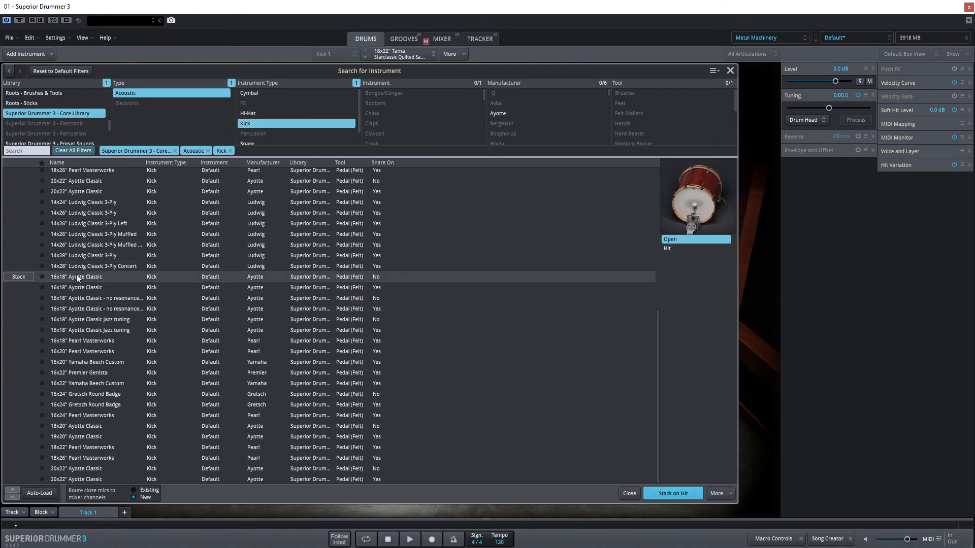
{"action": "left_click", "coordinate": [78, 286]}
{"action": "left_click", "coordinate": [84, 343]}
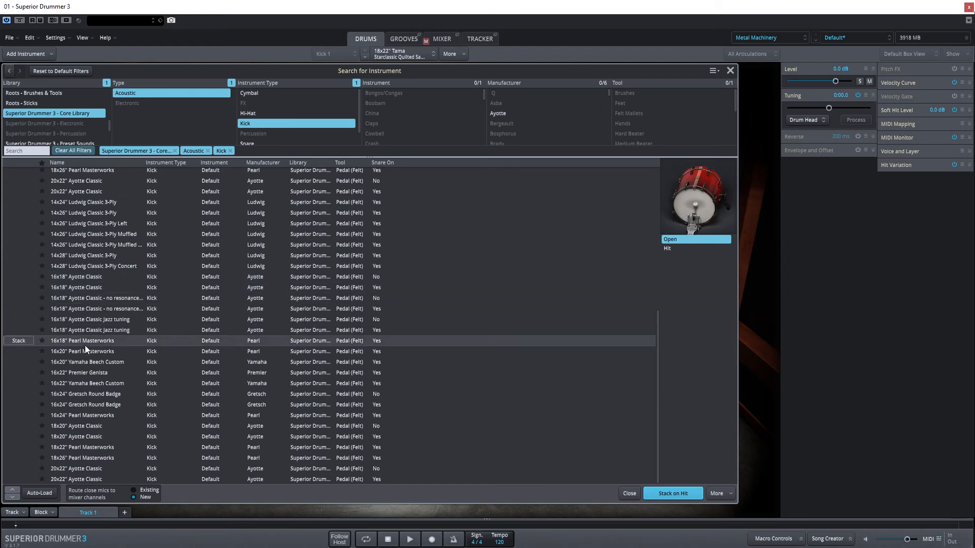
{"action": "left_click", "coordinate": [90, 351]}
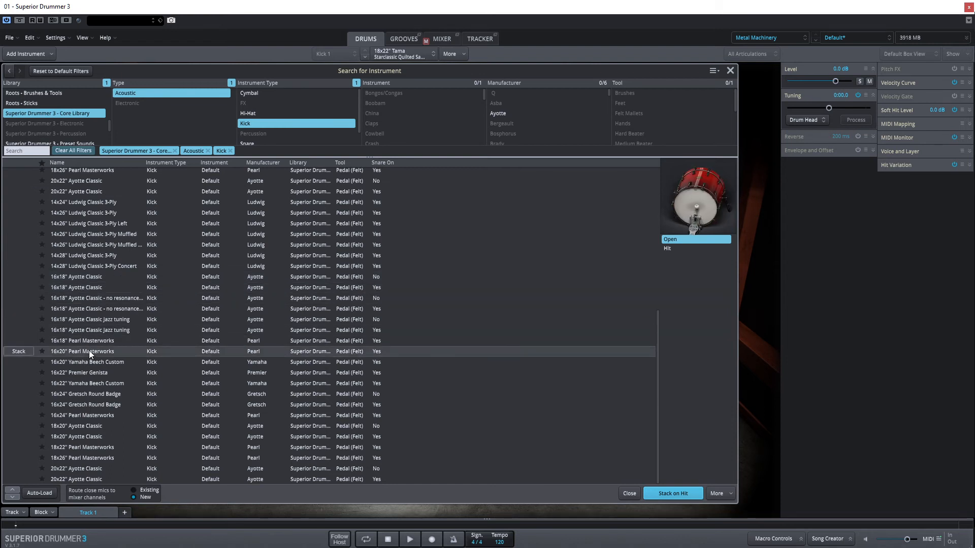
{"action": "left_click", "coordinate": [64, 351]}
{"action": "left_click", "coordinate": [75, 370]}
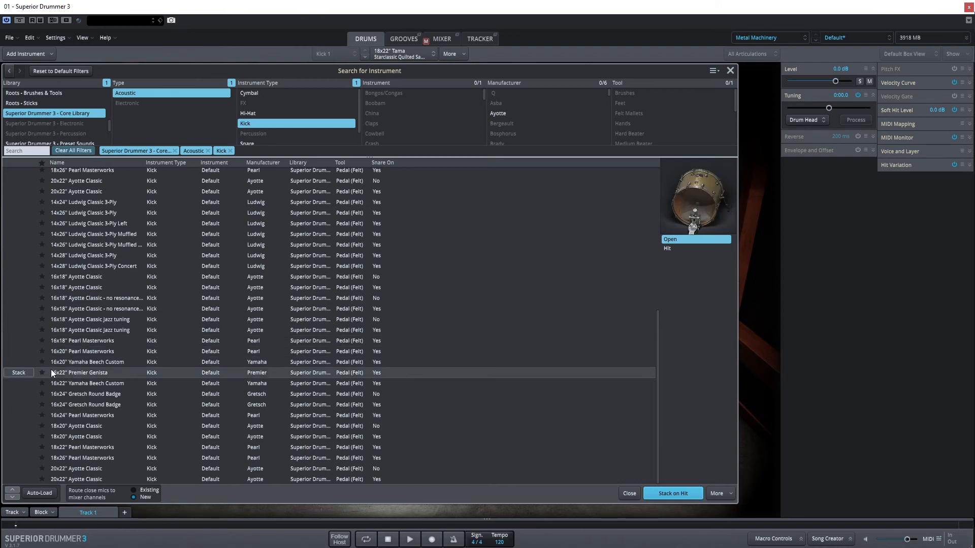
{"action": "left_click", "coordinate": [90, 371]}
{"action": "left_click", "coordinate": [89, 370]}
{"action": "left_click", "coordinate": [665, 496]}
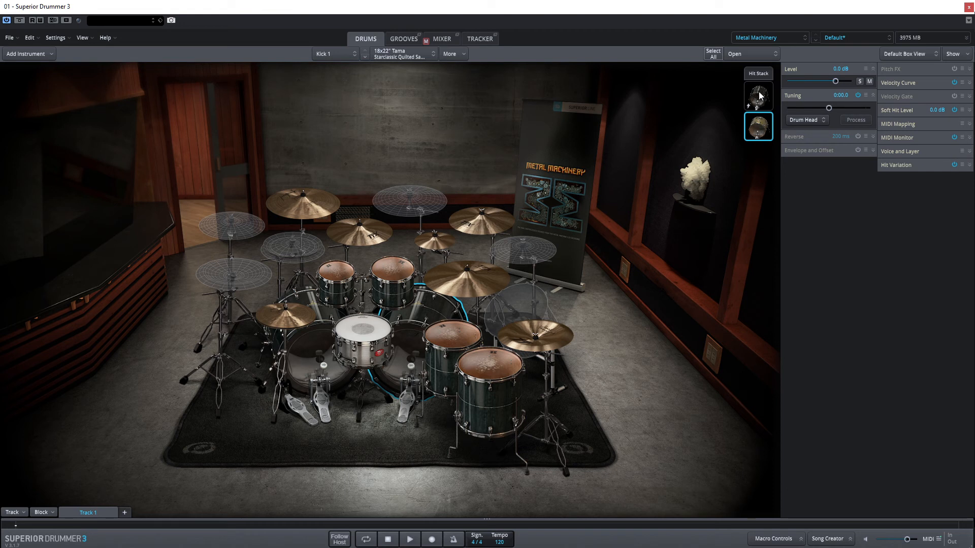
- Mute the stacked kick's X-Kick In, X-Kick Out and X-Kick Sub channels in the mixer
{"action": "left_click", "coordinate": [446, 38]}
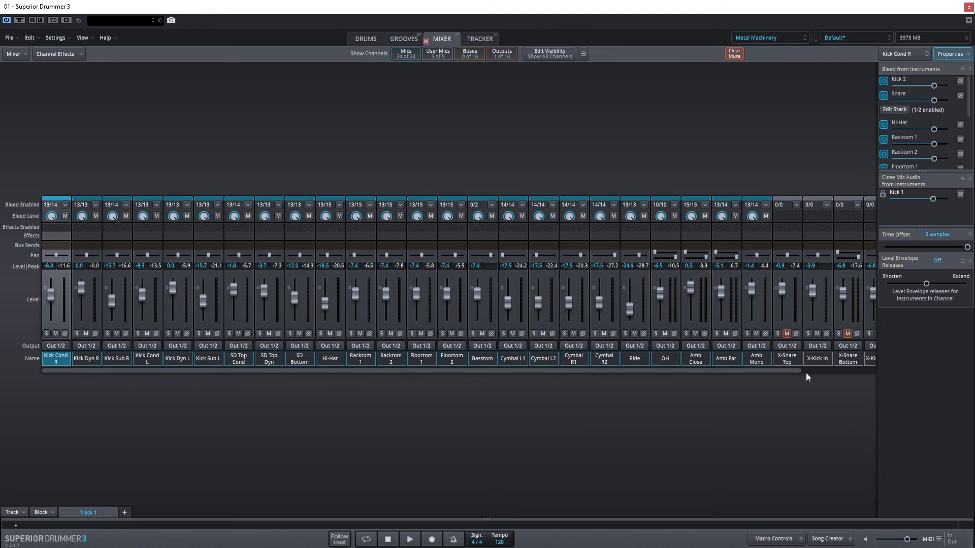
{"action": "left_click_drag", "start_coordinate": [775, 373], "coordinate": [873, 370]}
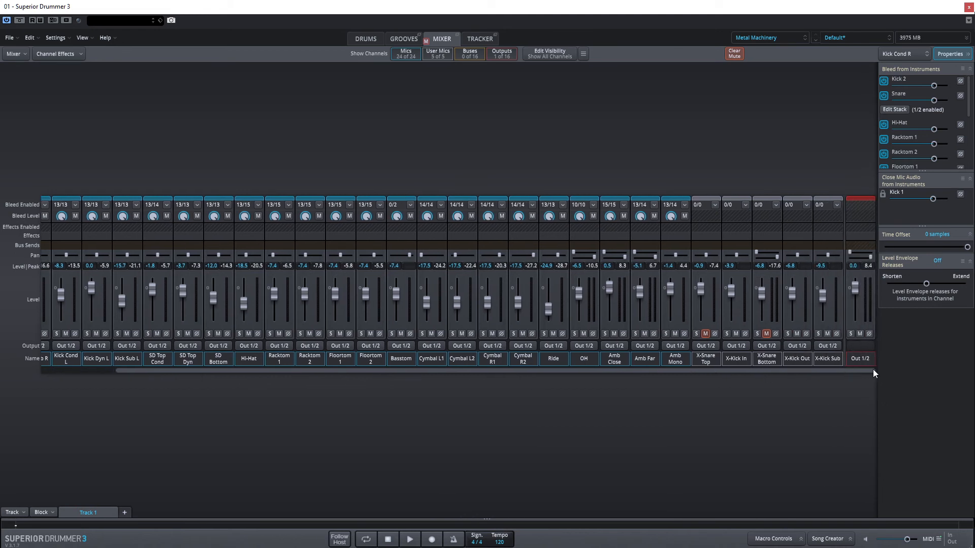
{"action": "left_click", "coordinate": [737, 334]}
{"action": "left_click", "coordinate": [828, 334]}
{"action": "left_click_drag", "start_coordinate": [805, 369], "coordinate": [693, 377]}
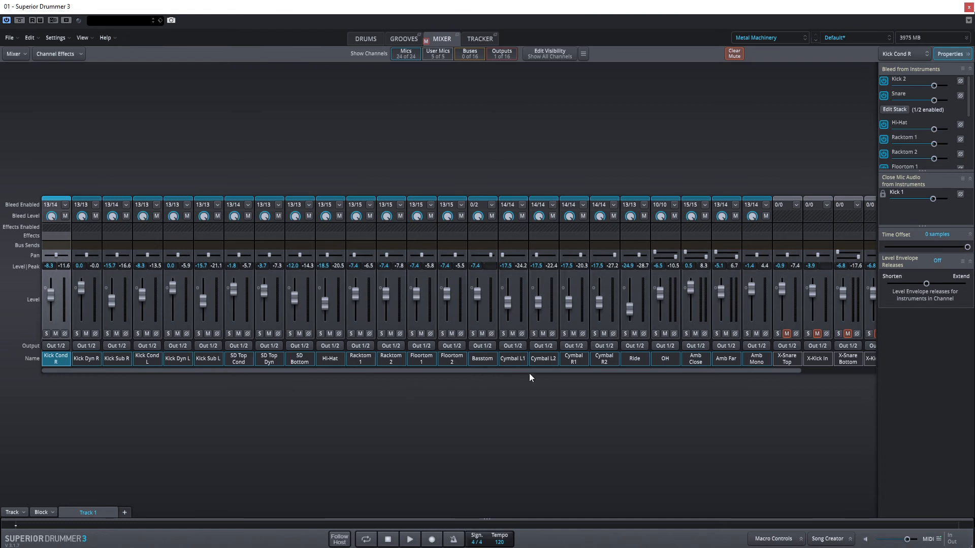
- Open the microphone routing for Kick 1 and select its main Metal Machinery kick
{"action": "left_click_drag", "start_coordinate": [736, 371], "coordinate": [824, 379]}
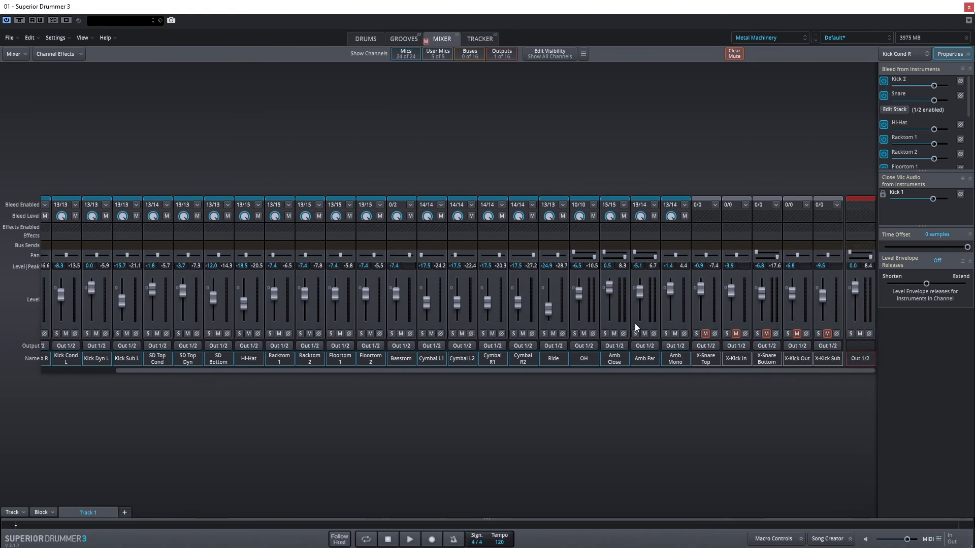
{"action": "left_click", "coordinate": [372, 39]}
{"action": "right_click", "coordinate": [406, 336]}
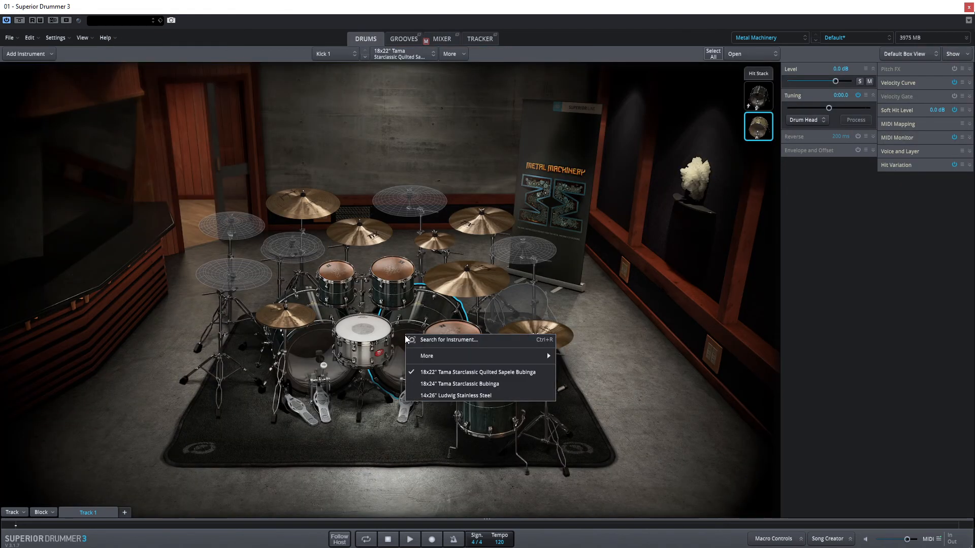
{"action": "mouse_move", "coordinate": [496, 357]}
{"action": "left_click", "coordinate": [603, 307]}
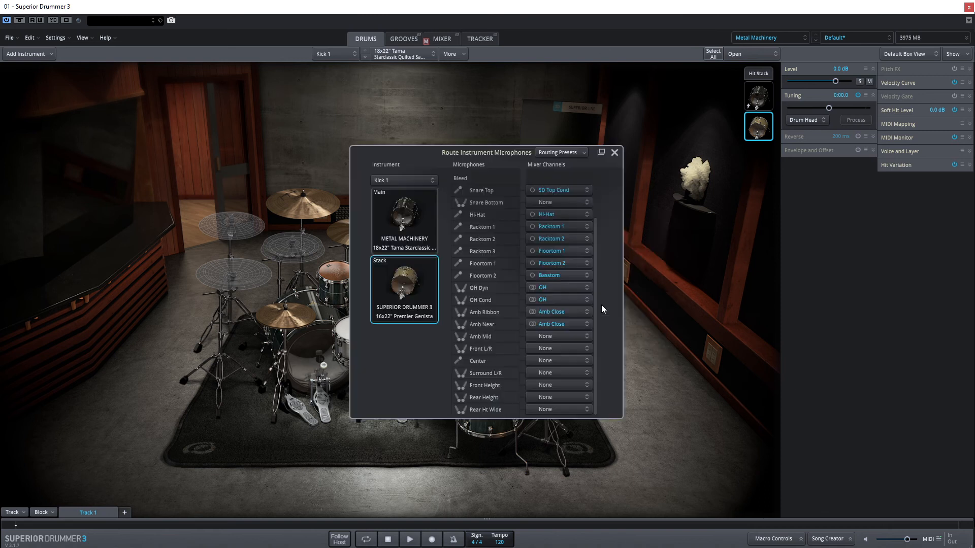
{"action": "left_click", "coordinate": [397, 226]}
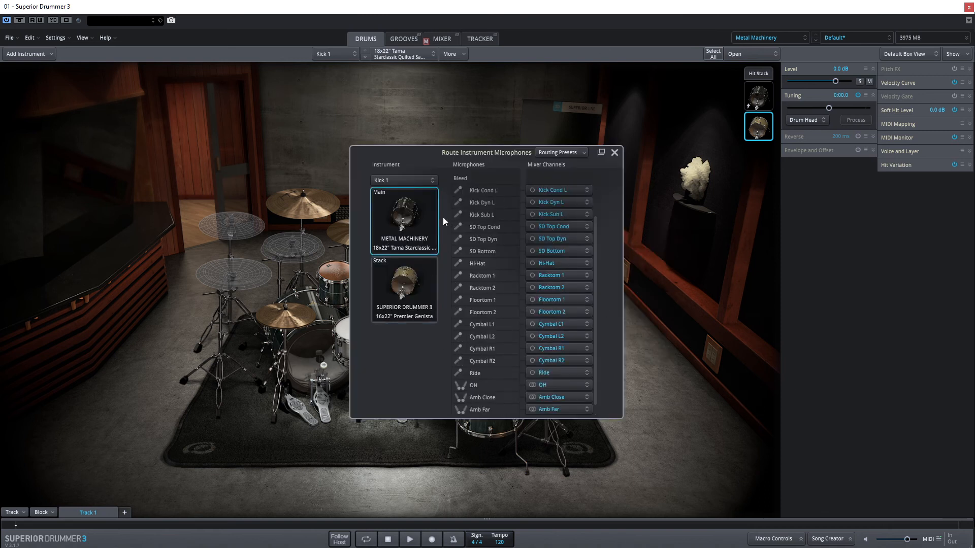
- Route the main kick's Amb Close, Amb Far and Amb Mono bleed microphones to None
{"action": "left_click", "coordinate": [589, 397]}
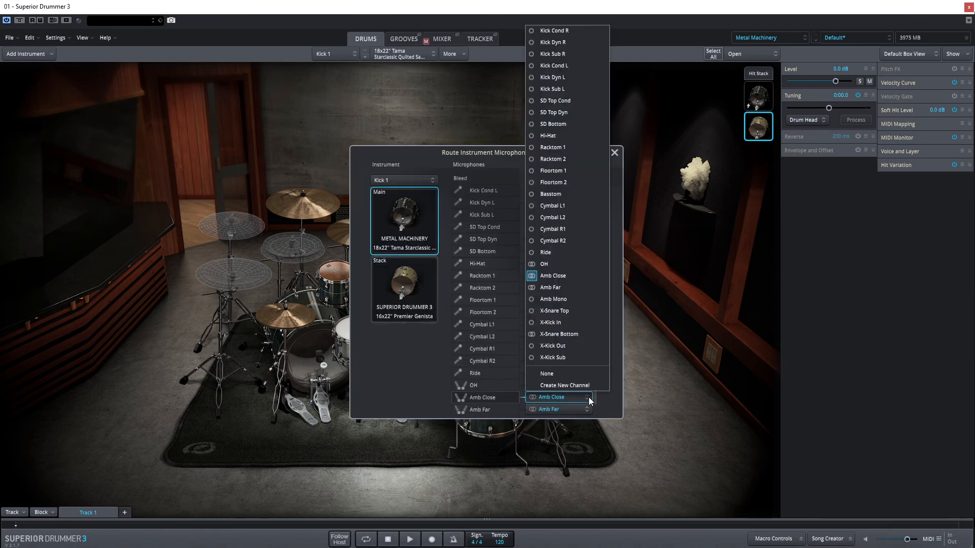
{"action": "left_click", "coordinate": [567, 375]}
{"action": "left_click", "coordinate": [587, 409]}
{"action": "left_click", "coordinate": [563, 386]}
{"action": "scroll", "coordinate": [597, 406], "scroll_direction": "down", "scroll_amount": 1}
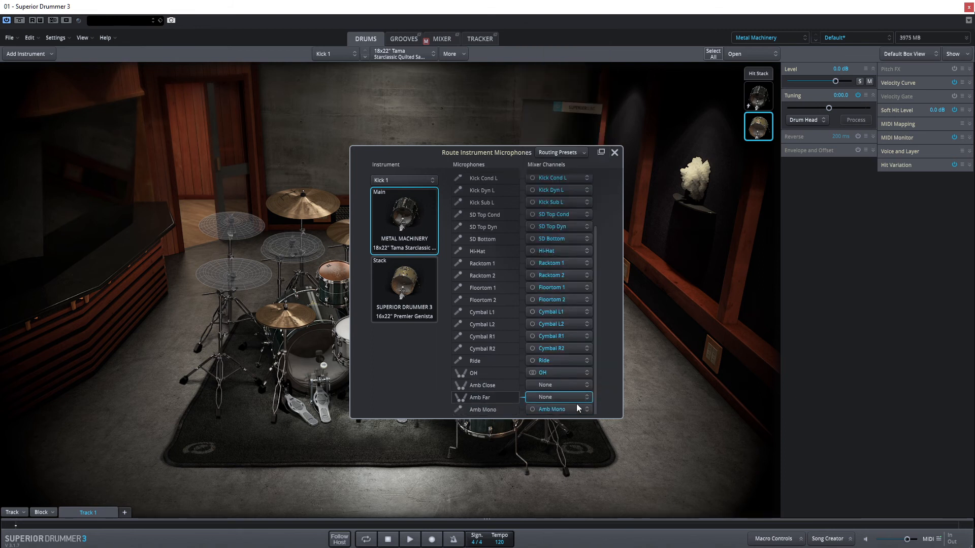
{"action": "left_click", "coordinate": [578, 409]}
{"action": "left_click", "coordinate": [562, 392]}
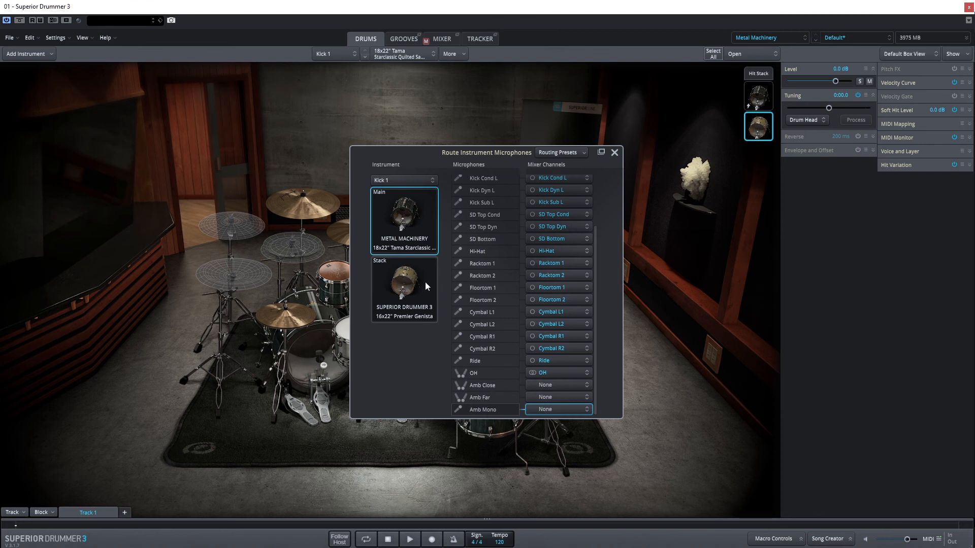
- Route the stacked Premier Genista kick's Amb Mid microphone to Amb Far and its Center microphone to Amb Mono
{"action": "left_click", "coordinate": [407, 299]}
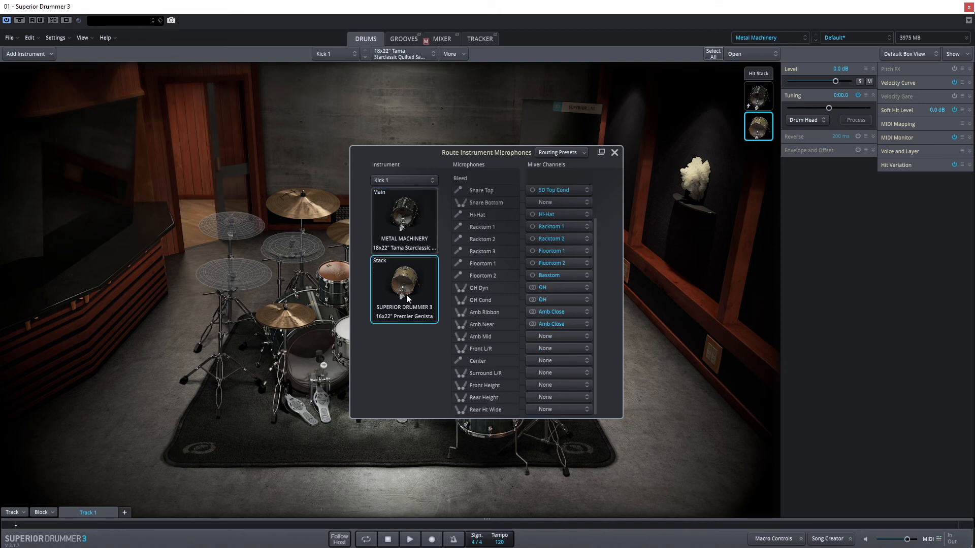
{"action": "left_click", "coordinate": [588, 335]}
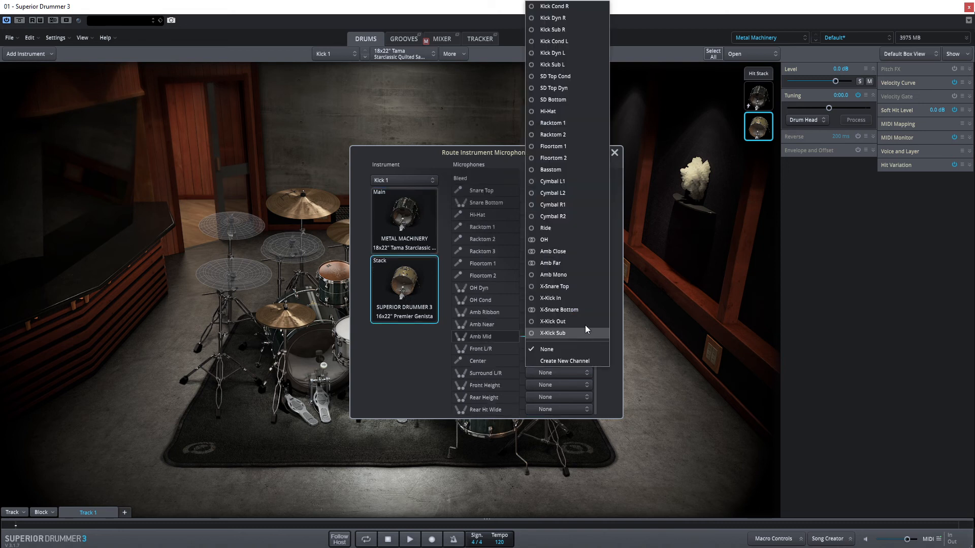
{"action": "left_click", "coordinate": [556, 265]}
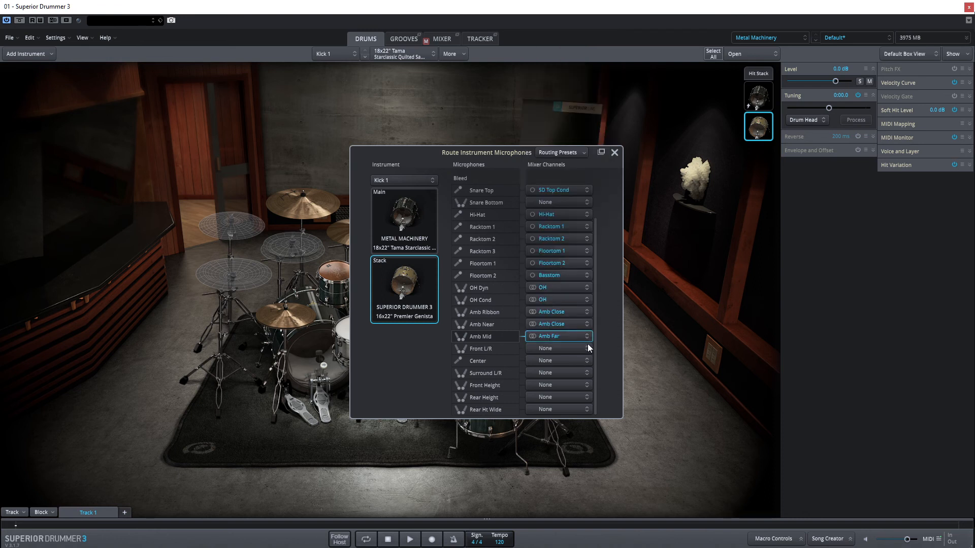
{"action": "left_click", "coordinate": [587, 361]}
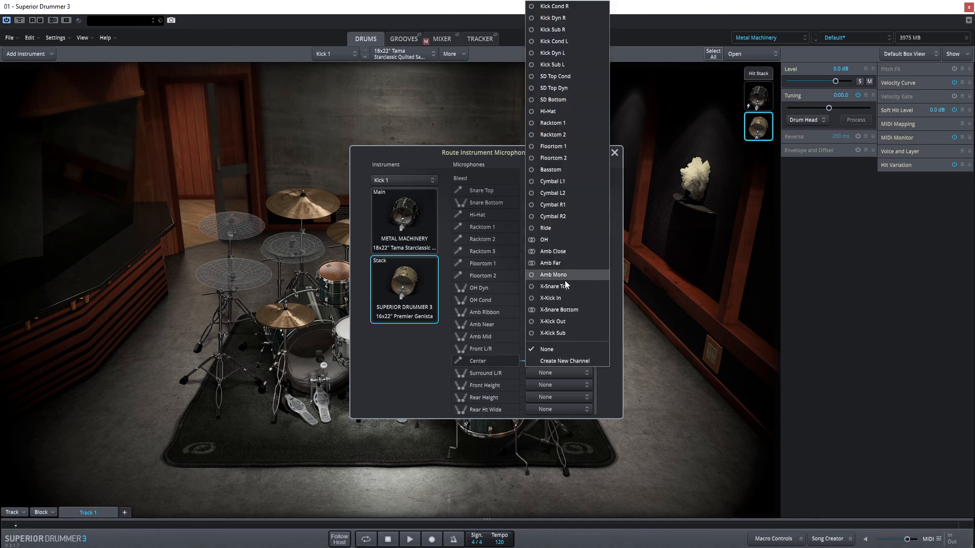
{"action": "left_click", "coordinate": [565, 280]}
- Route the stacked kick's Surround L/R, Rear Height and Rear Ht Wide microphones to Amb Far and close the routing window
{"action": "left_click", "coordinate": [586, 373]}
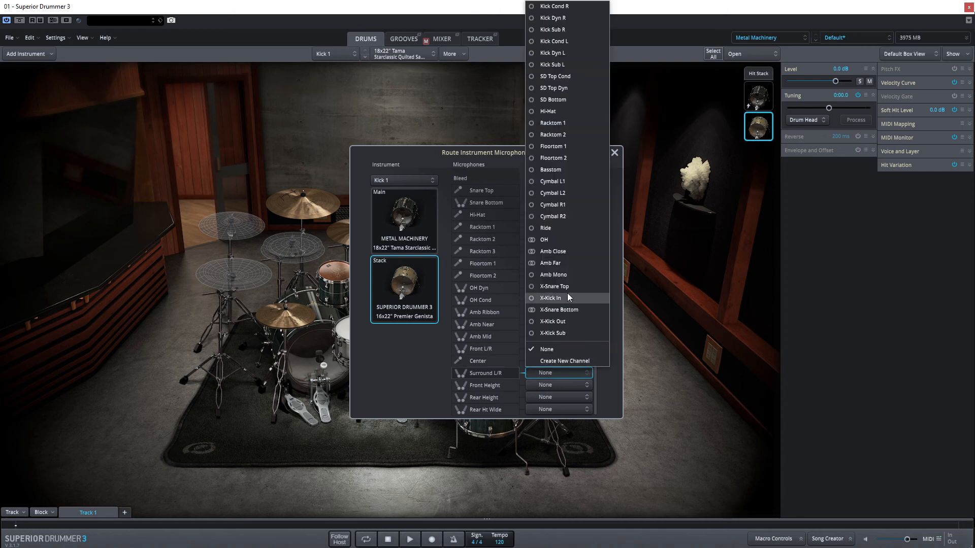
{"action": "left_click", "coordinate": [560, 263]}
{"action": "left_click", "coordinate": [587, 397]}
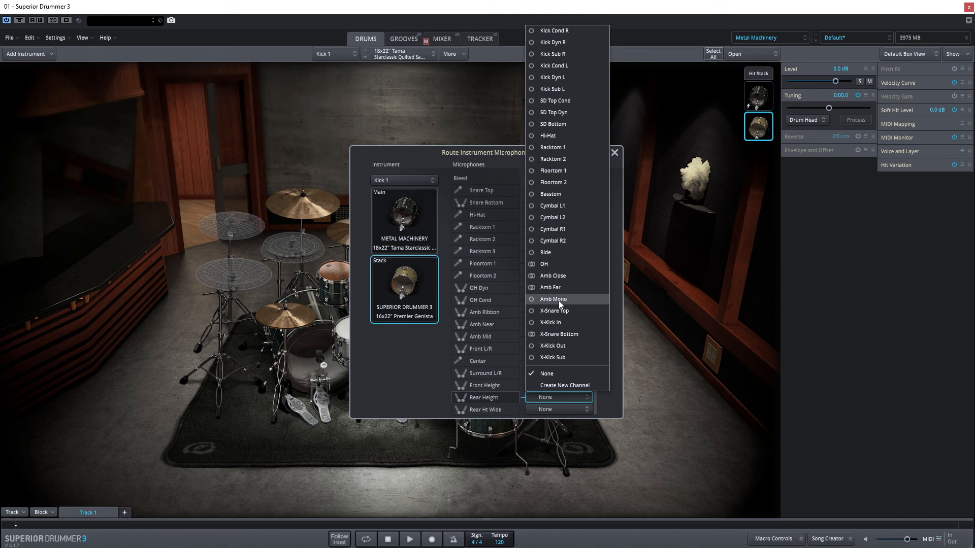
{"action": "left_click", "coordinate": [558, 288]}
{"action": "left_click", "coordinate": [587, 405]}
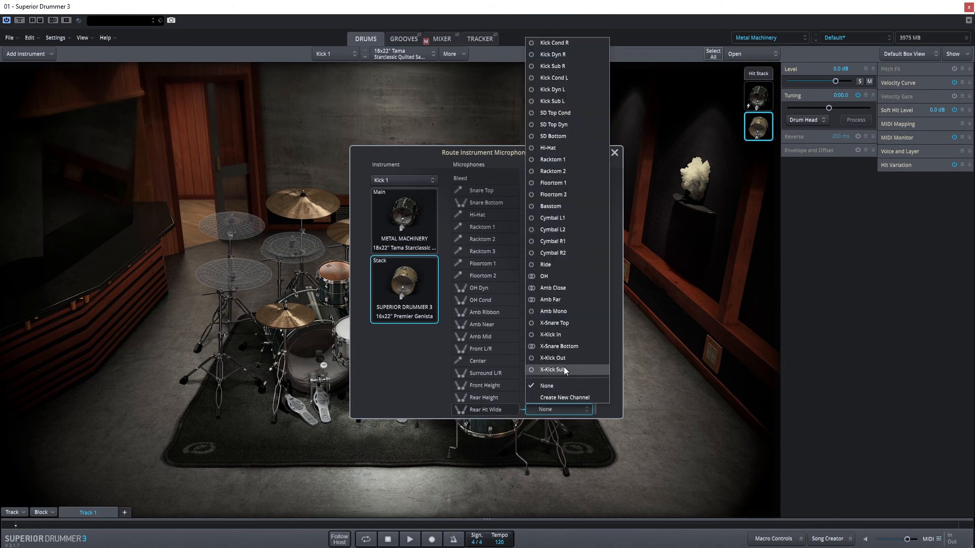
{"action": "left_click", "coordinate": [556, 303]}
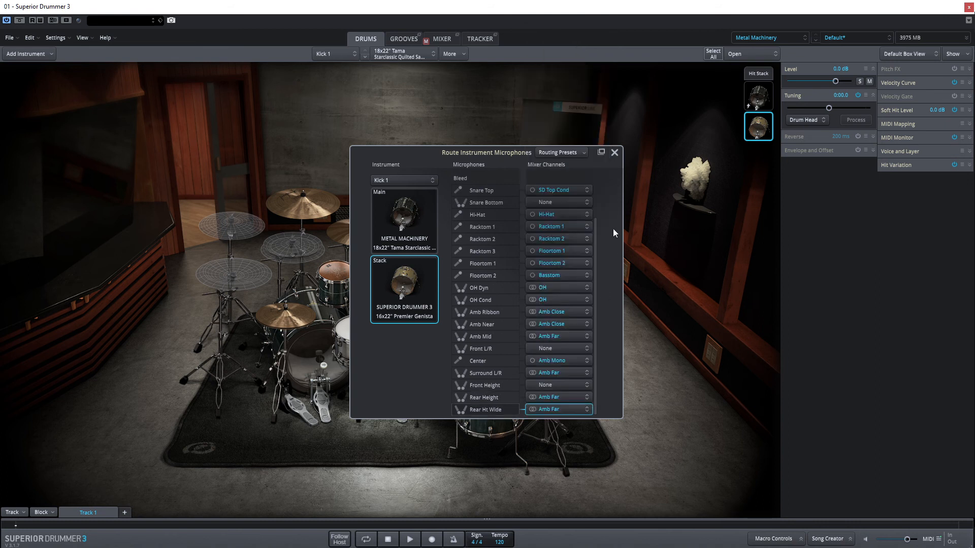
{"action": "left_click", "coordinate": [614, 153]}
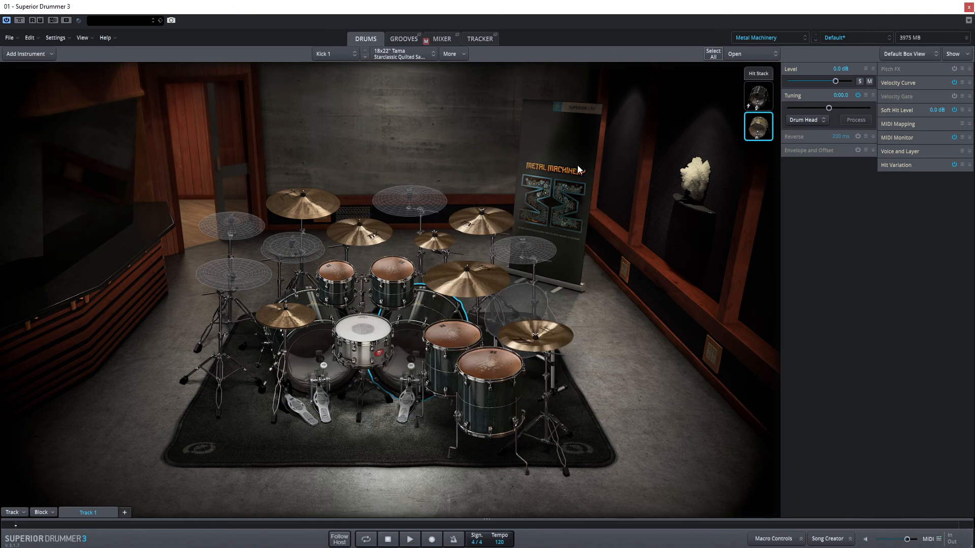
- Audition Kick 1's combined Hit stack and review the ambience and X-Kick channels in the mixer
{"action": "left_click", "coordinate": [762, 72]}
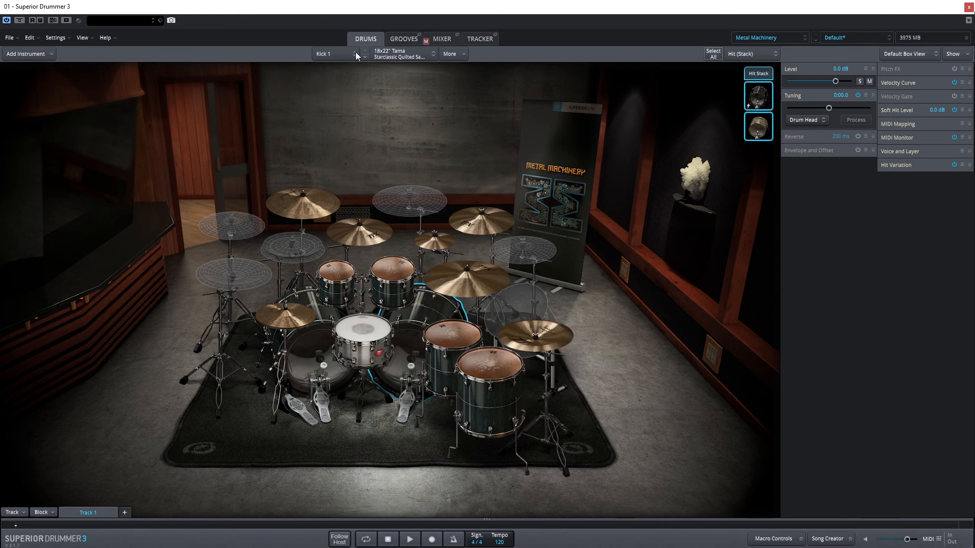
{"action": "left_click", "coordinate": [442, 40]}
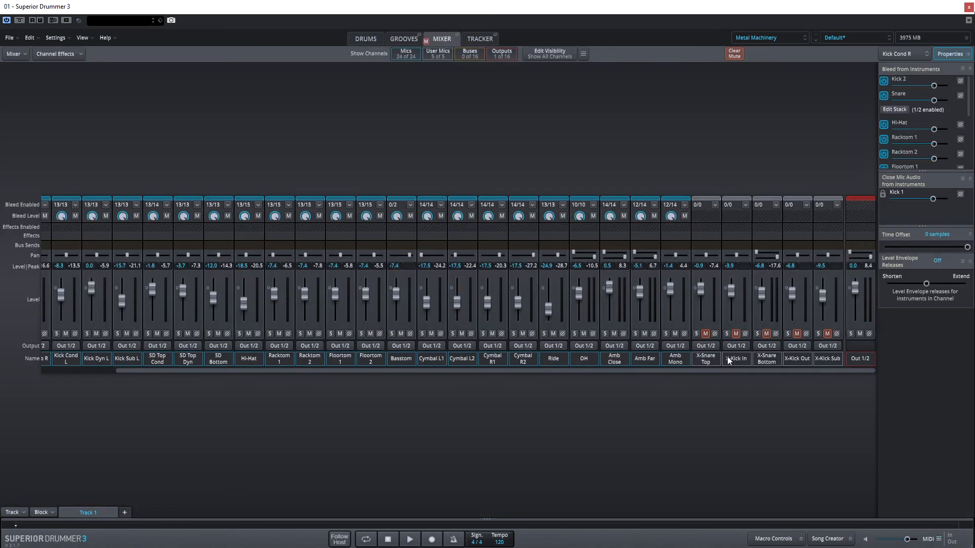
{"action": "left_click", "coordinate": [358, 39]}
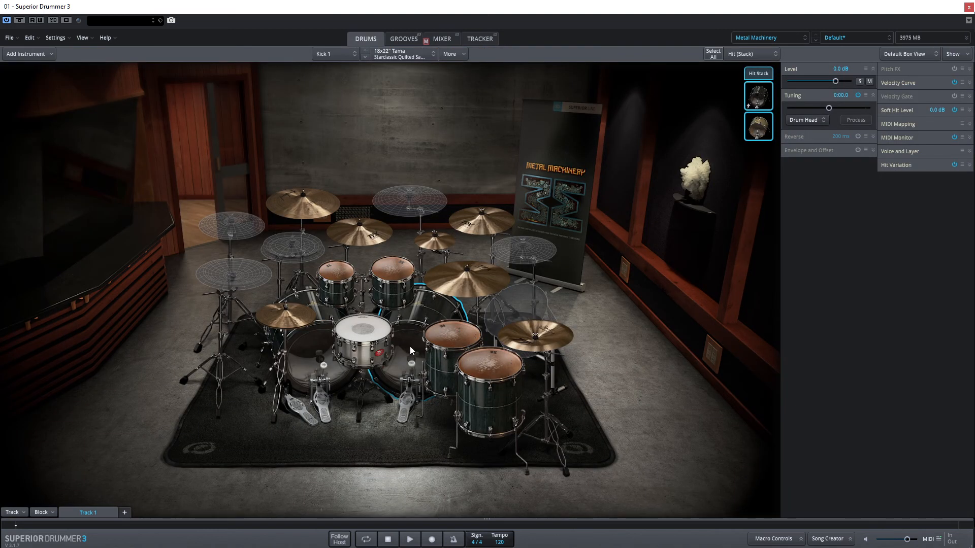
- Audition the snare, both racktoms and Kick 1 in turn to compare their room sound
{"action": "left_click", "coordinate": [356, 325]}
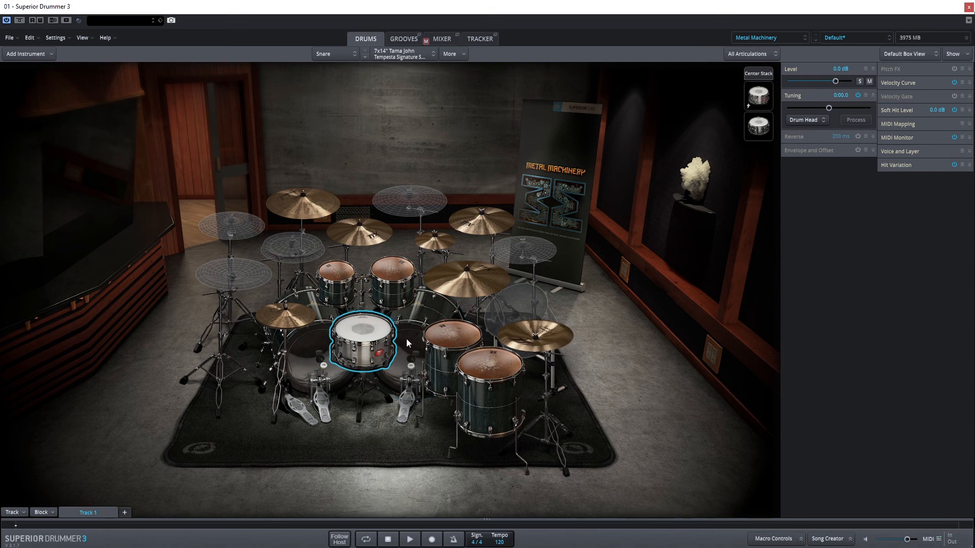
{"action": "left_click", "coordinate": [337, 274]}
{"action": "left_click", "coordinate": [387, 271]}
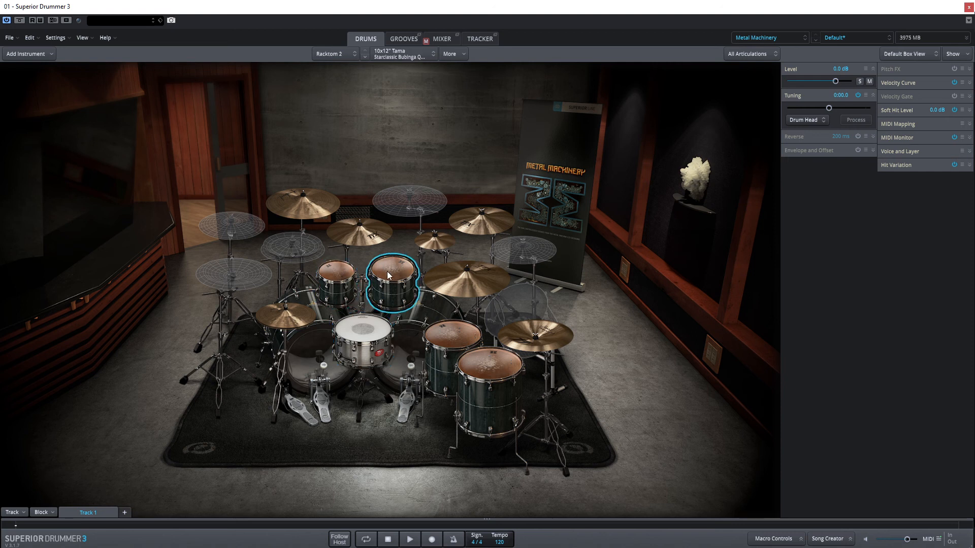
{"action": "left_click", "coordinate": [339, 270]}
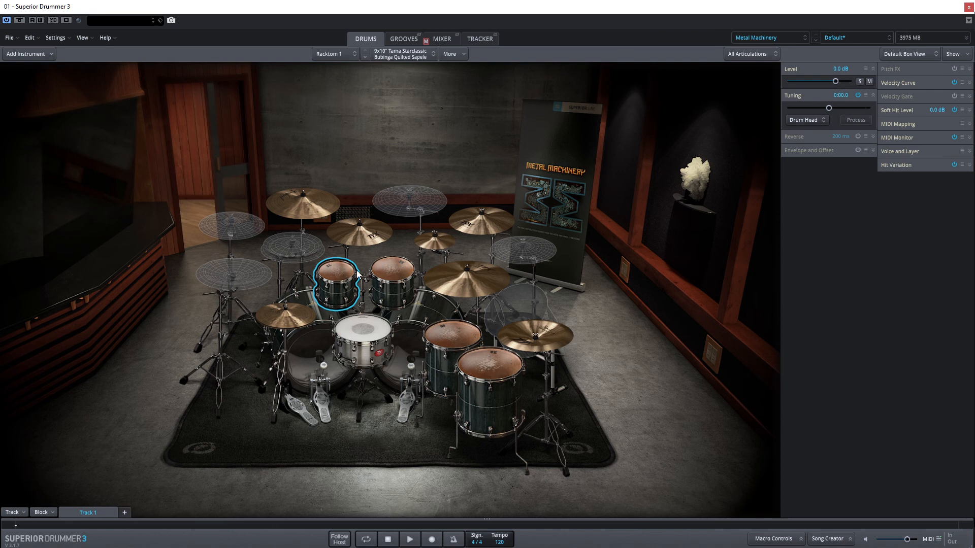
{"action": "left_click", "coordinate": [365, 331]}
{"action": "left_click", "coordinate": [408, 338]}
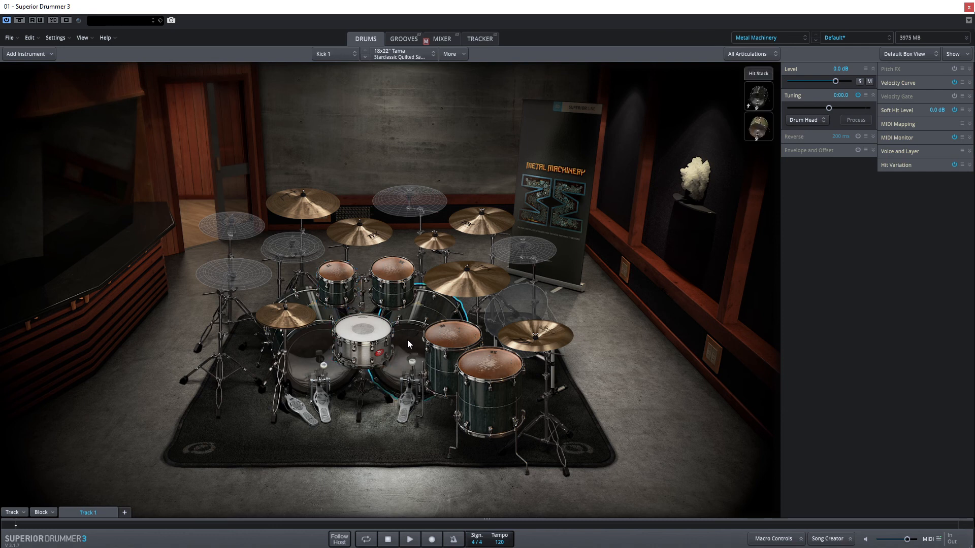
{"action": "left_click", "coordinate": [368, 326]}
{"action": "left_click", "coordinate": [403, 341]}
- Open the floating audition pad for Kick 1, place it beside the kit and play the kick at varying velocities
{"action": "mouse_move", "coordinate": [403, 351]}
{"action": "mouse_move", "coordinate": [403, 426]}
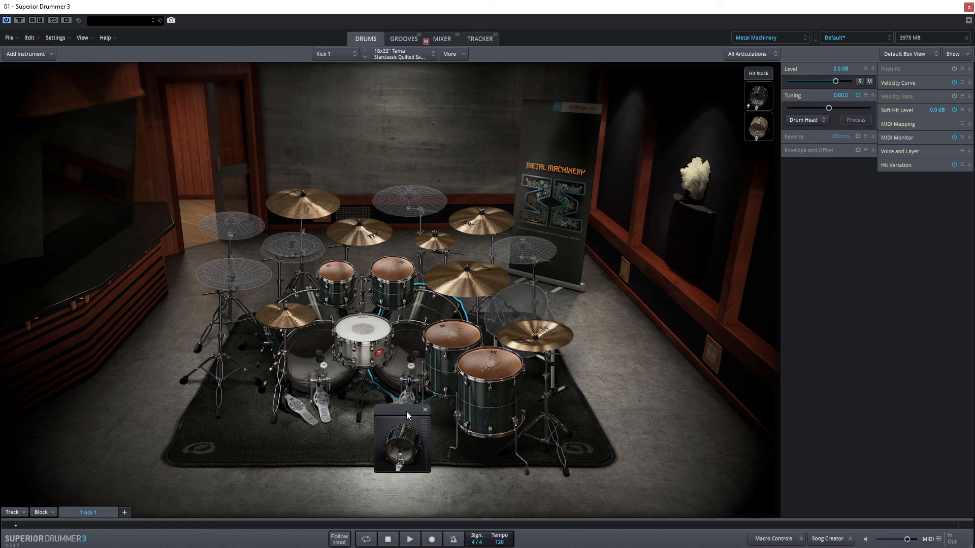
{"action": "mouse_move", "coordinate": [625, 295]}
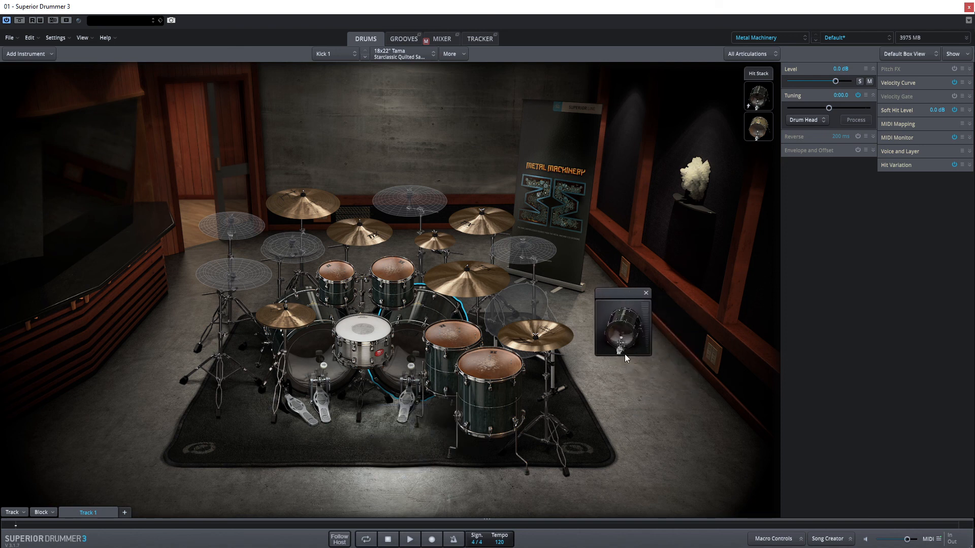
{"action": "left_click", "coordinate": [623, 351]}
{"action": "left_click", "coordinate": [623, 350]}
{"action": "left_click", "coordinate": [620, 329]}
{"action": "left_click", "coordinate": [621, 315]}
{"action": "left_click", "coordinate": [621, 311]}
{"action": "left_click", "coordinate": [621, 303]}
{"action": "left_click", "coordinate": [625, 351]}
{"action": "left_click", "coordinate": [625, 351]}
{"action": "left_click", "coordinate": [625, 351]}
{"action": "left_click", "coordinate": [623, 329]}
{"action": "left_click", "coordinate": [624, 304]}
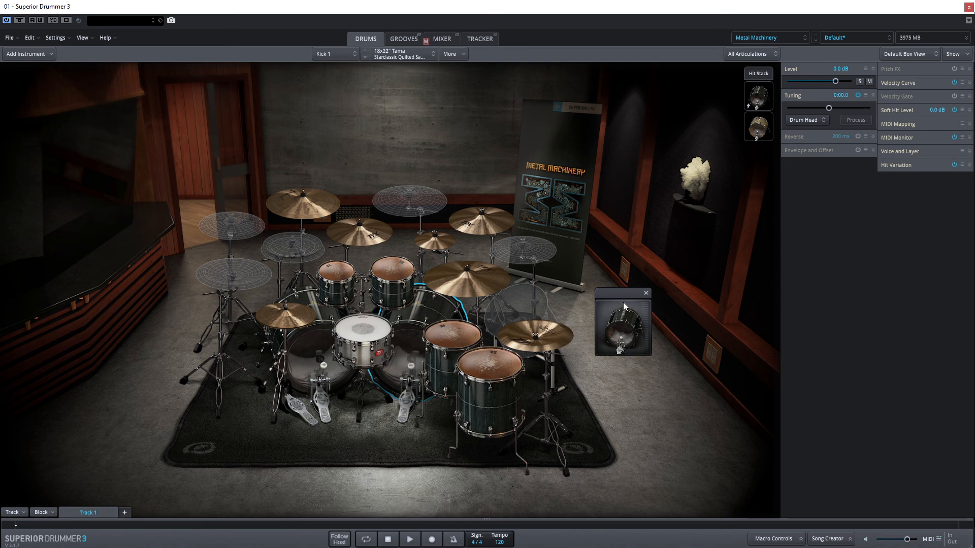
- Play the snare at varying velocities on the floating audition pad and close the pad
{"action": "left_click", "coordinate": [365, 333]}
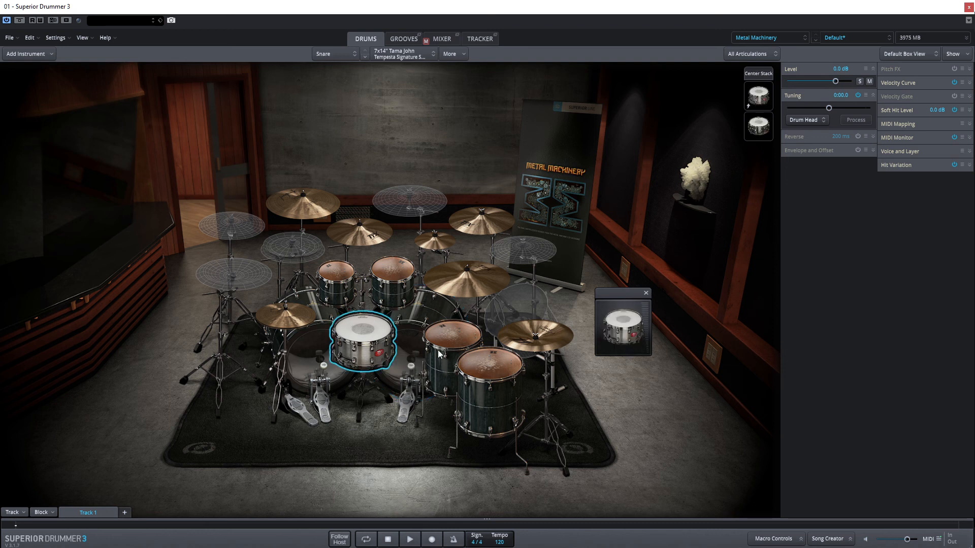
{"action": "left_click", "coordinate": [623, 354]}
{"action": "left_click", "coordinate": [623, 304]}
{"action": "left_click", "coordinate": [624, 302]}
{"action": "left_click", "coordinate": [624, 302]}
{"action": "left_click", "coordinate": [625, 344]}
{"action": "left_click", "coordinate": [625, 340]}
{"action": "left_click", "coordinate": [646, 294]}
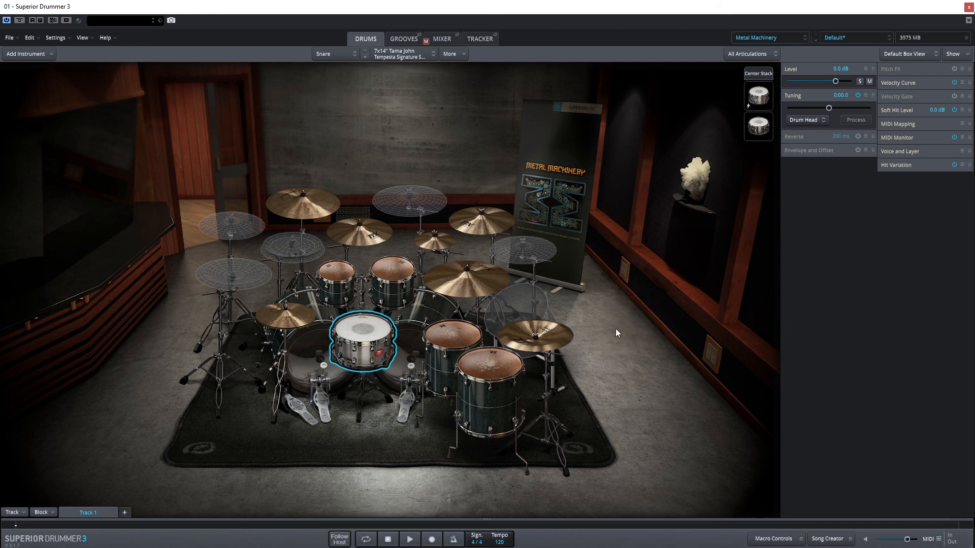
- Reopen the floating audition pad beside the kit, play Floortom 2 at varying velocities and close the pad
{"action": "mouse_move", "coordinate": [424, 402]}
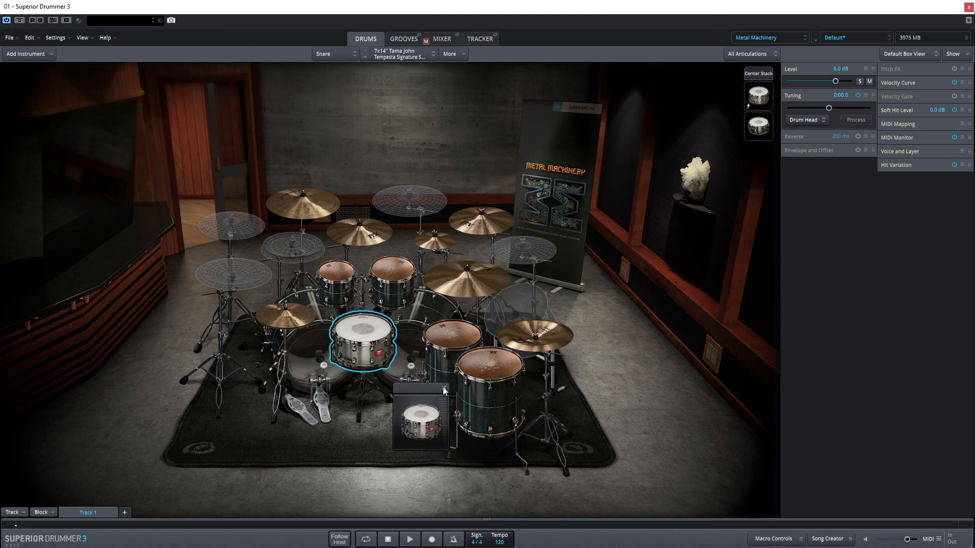
{"action": "left_click_drag", "start_coordinate": [432, 387], "coordinate": [655, 307]}
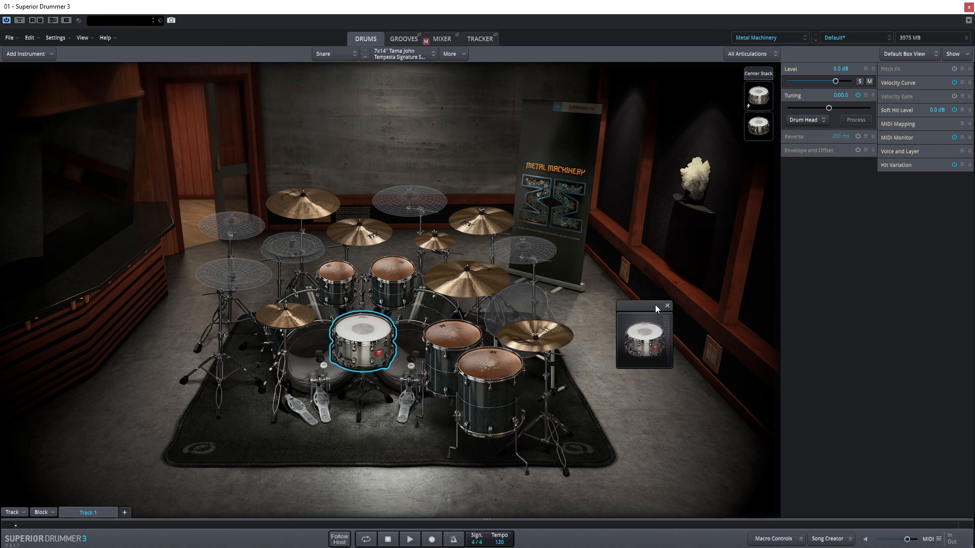
{"action": "left_click", "coordinate": [487, 376]}
{"action": "left_click", "coordinate": [646, 363]}
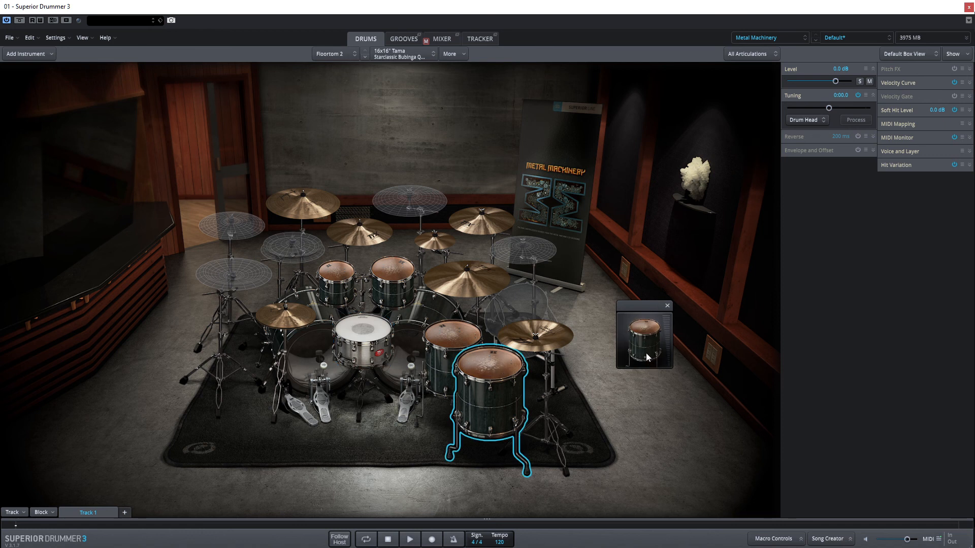
{"action": "left_click", "coordinate": [648, 330]}
{"action": "left_click", "coordinate": [648, 345]}
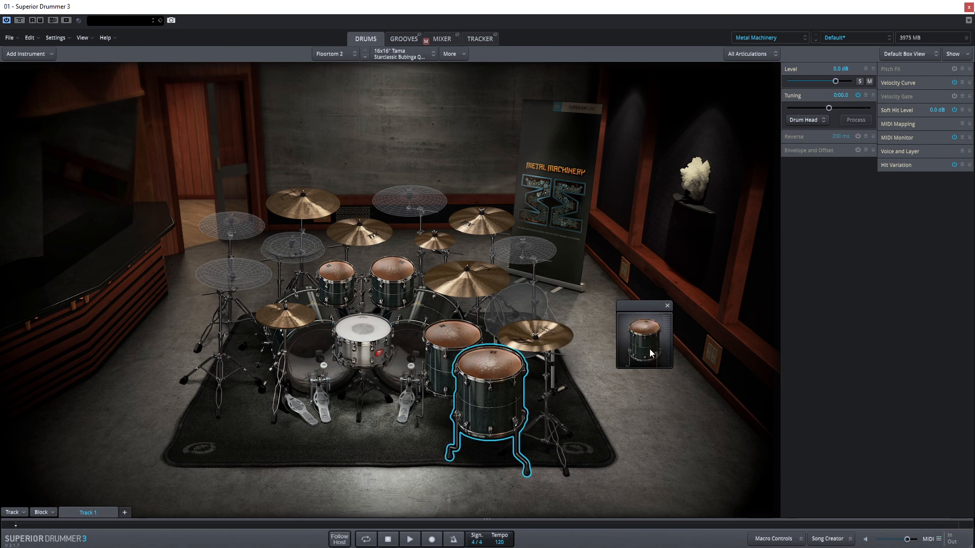
{"action": "left_click", "coordinate": [647, 320]}
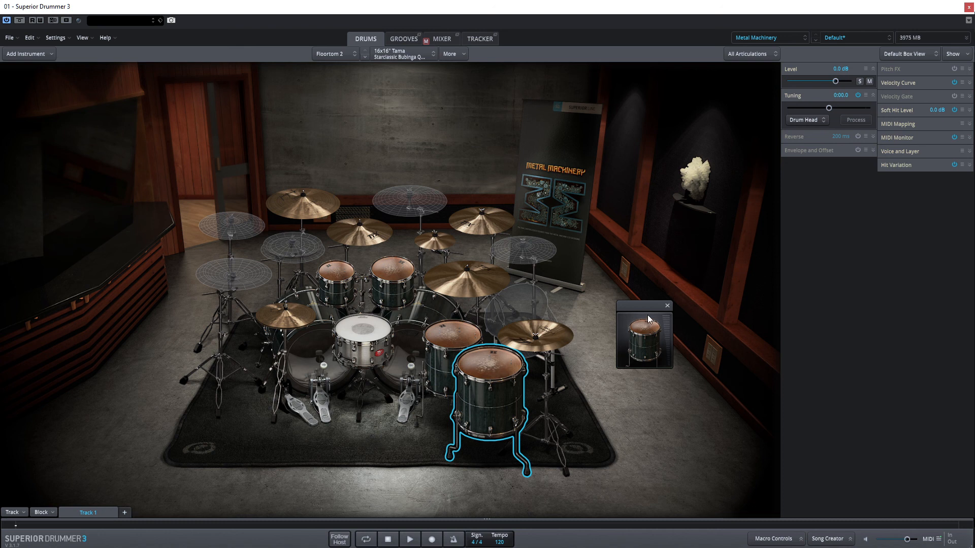
{"action": "left_click", "coordinate": [647, 327]}
{"action": "left_click", "coordinate": [645, 361]}
{"action": "left_click", "coordinate": [647, 339]}
{"action": "left_click", "coordinate": [649, 320]}
{"action": "left_click", "coordinate": [667, 304]}
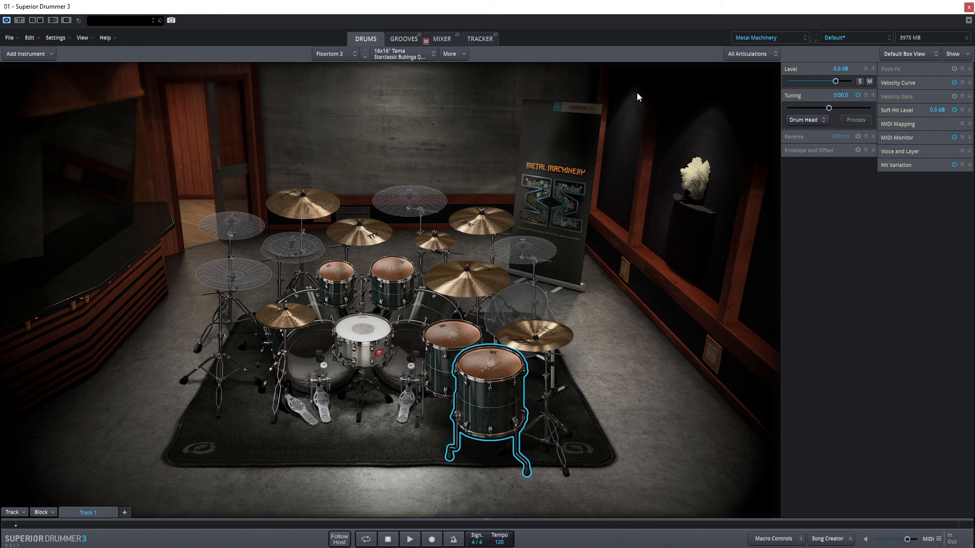
- Look through the list of installed Superior and EZdrummer libraries and close it without switching library
{"action": "left_click", "coordinate": [807, 38]}
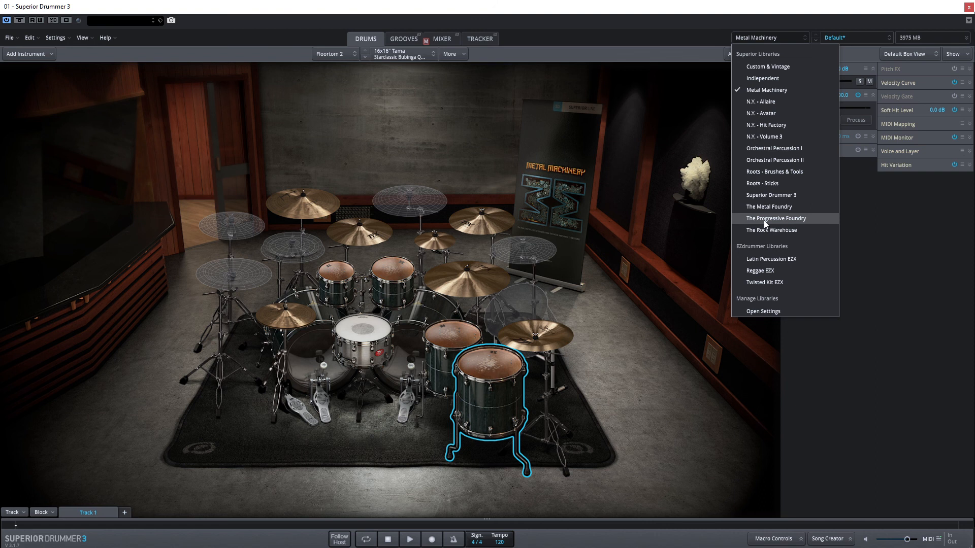
{"action": "left_click", "coordinate": [669, 5]}
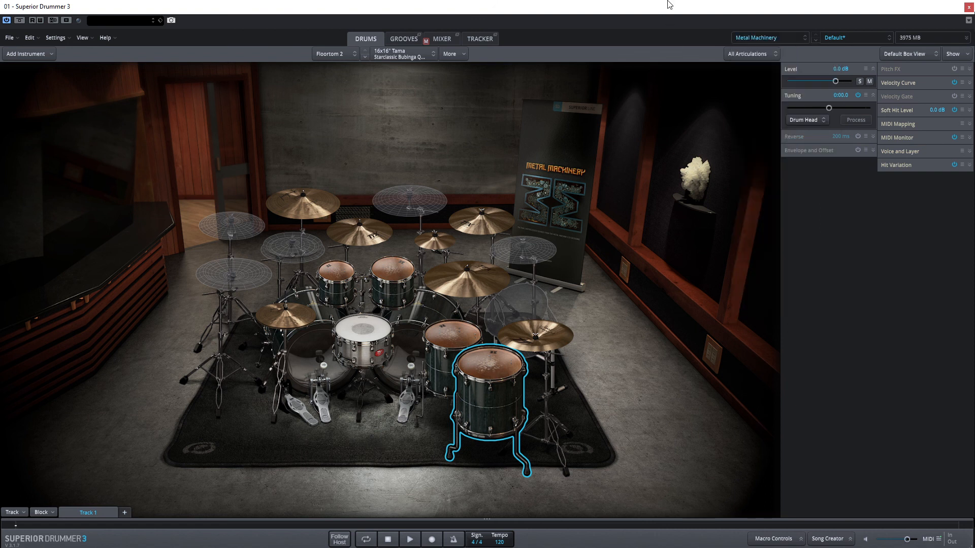